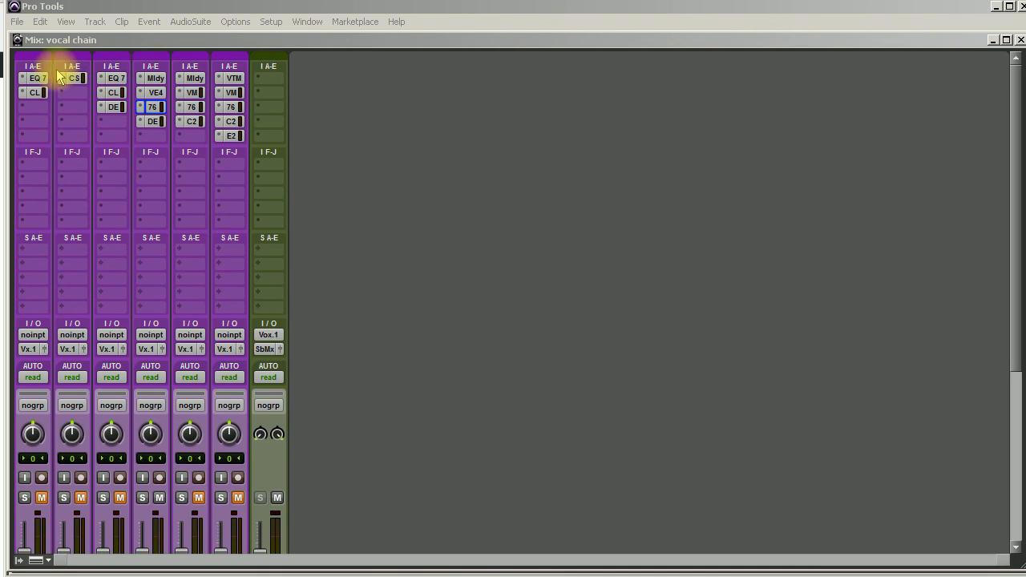
- Open the Melodyne insert on the fourth vocal track, reposition its window to view the editor, and close it
drag(112, 100, 113, 105)
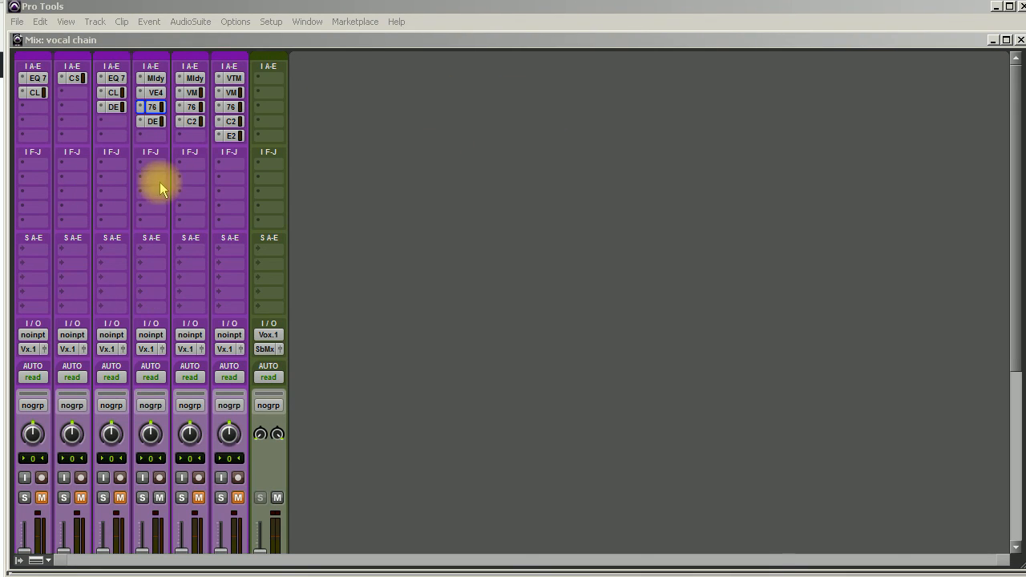
click(156, 79)
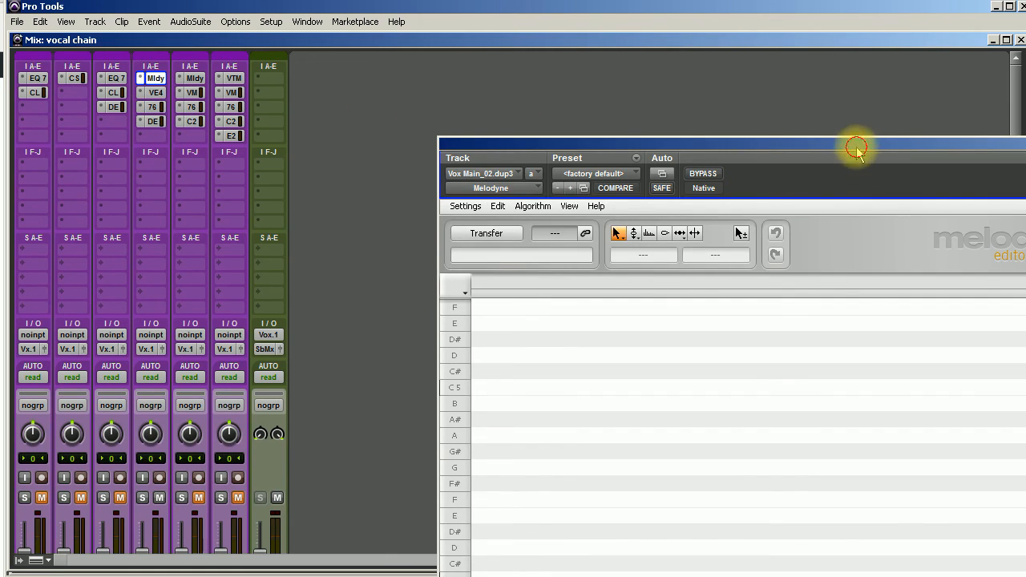
drag(856, 148, 478, 29)
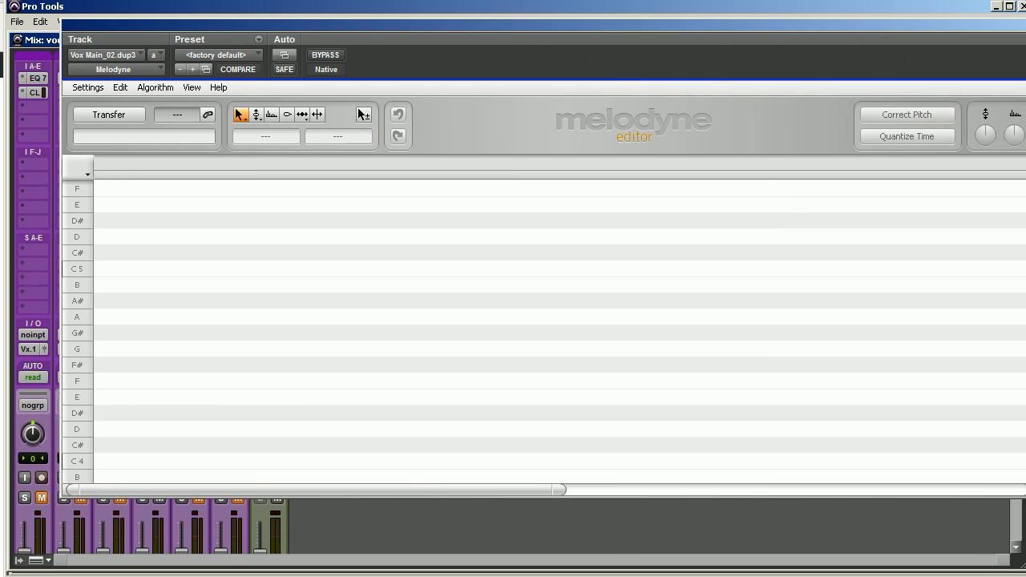
click(1025, 25)
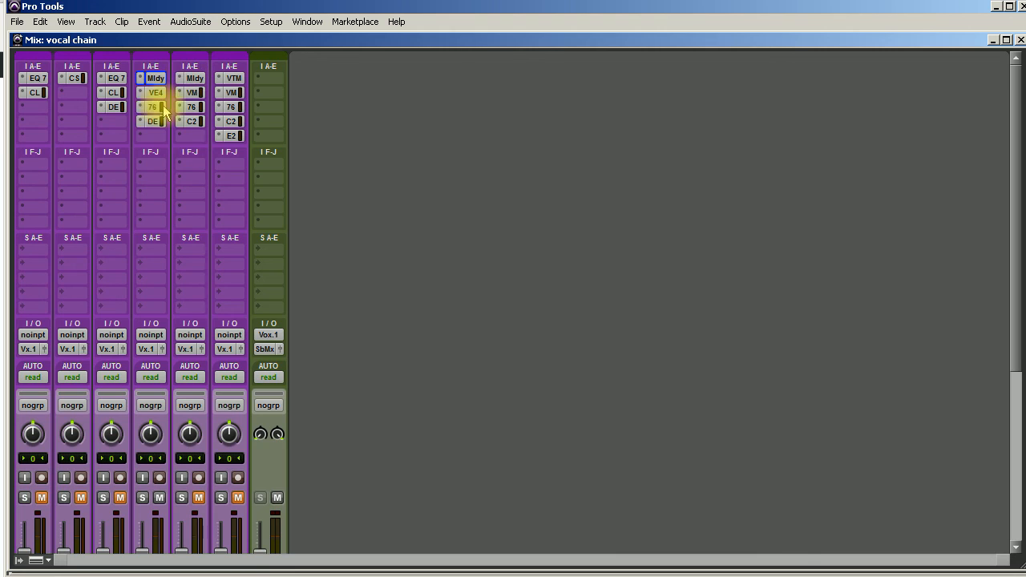
- Open the VEQ4 equalizer on the fourth vocal track, review its band and output settings, and close it
click(146, 93)
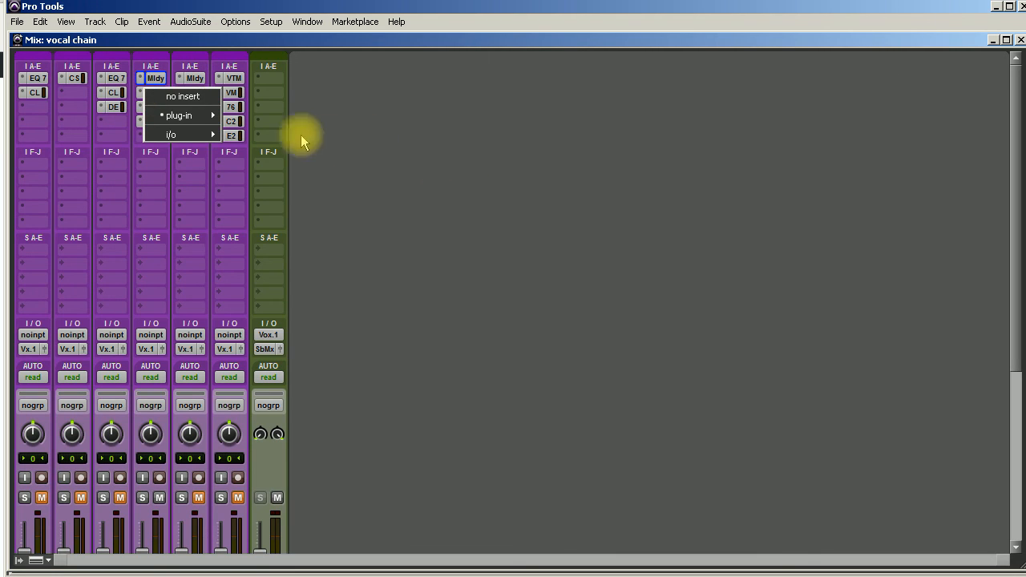
click(265, 40)
click(155, 93)
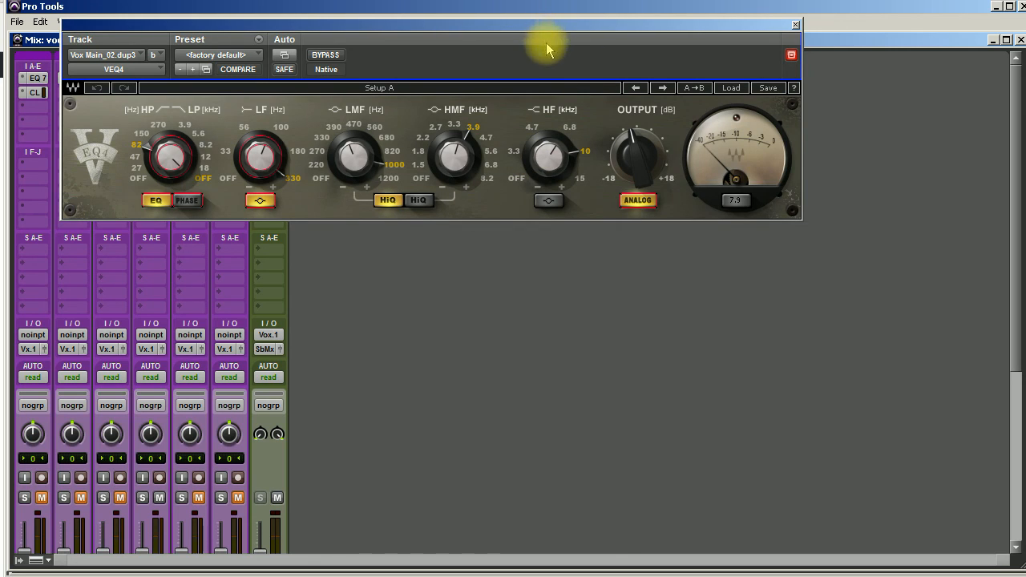
drag(539, 27, 679, 101)
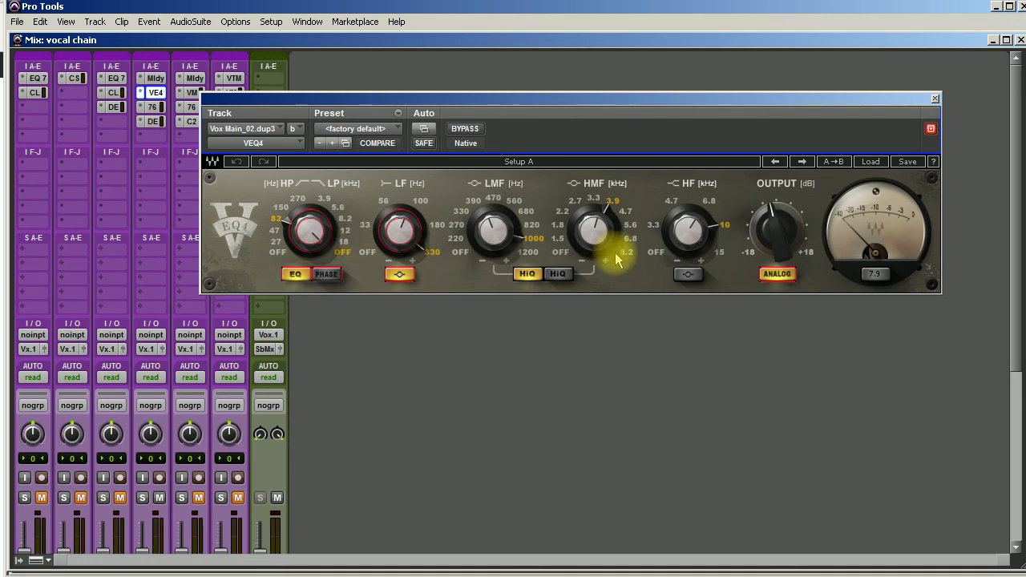
click(934, 98)
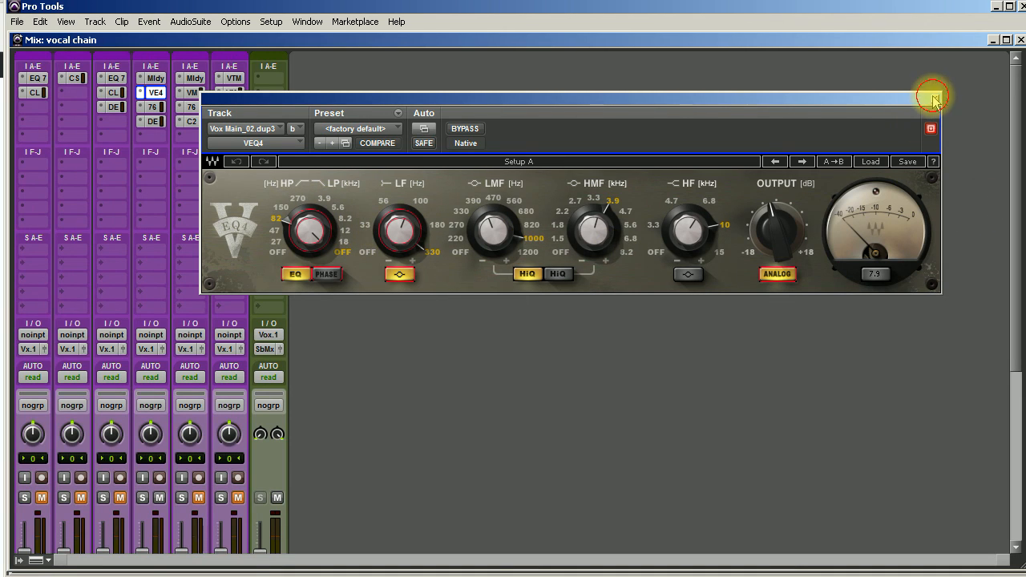
- Review the CLA-76 compressor and Dyn3 De-Esser settings on the fourth vocal track, closing each plug-in window
click(153, 108)
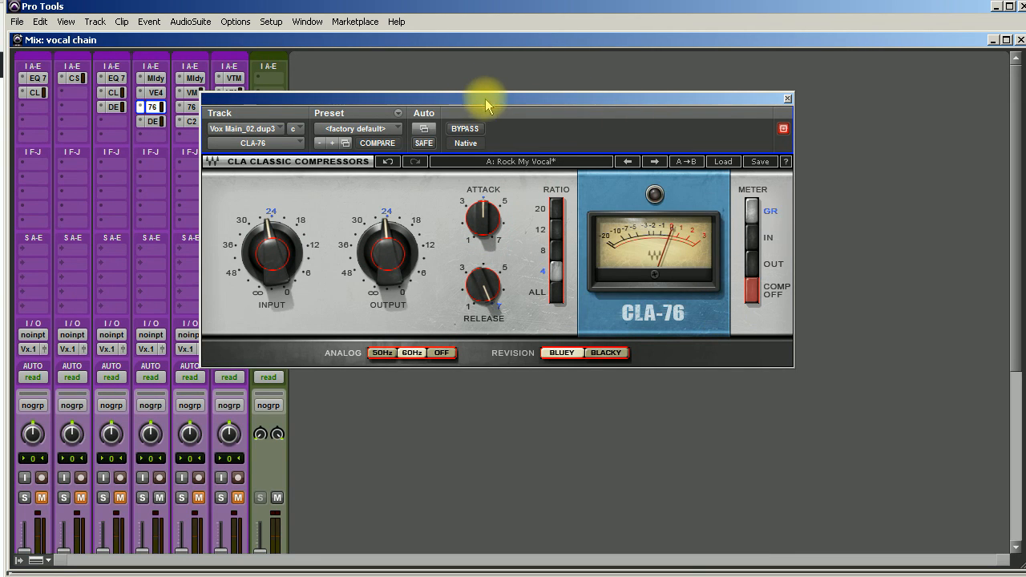
click(511, 101)
drag(511, 100, 657, 77)
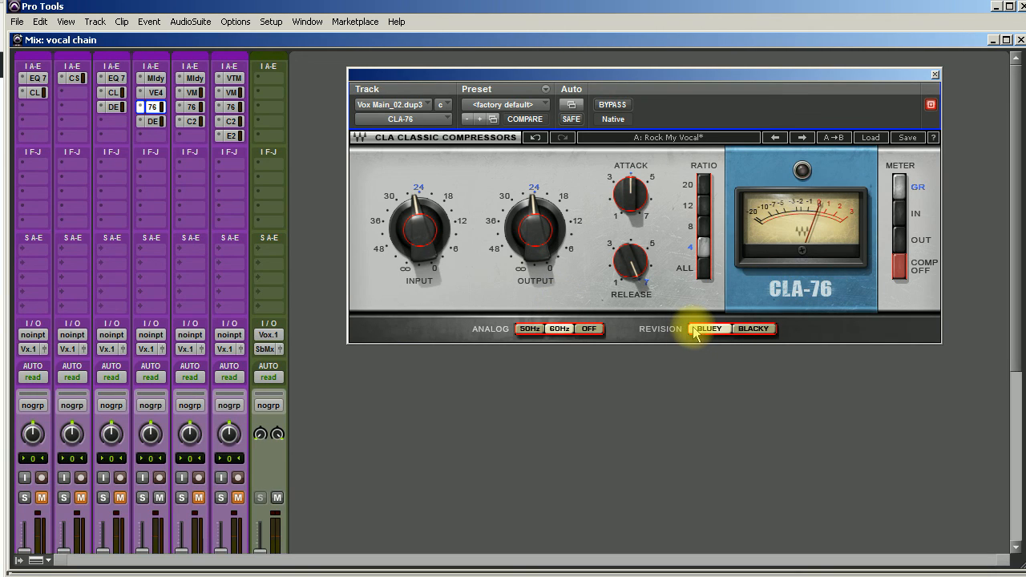
click(935, 76)
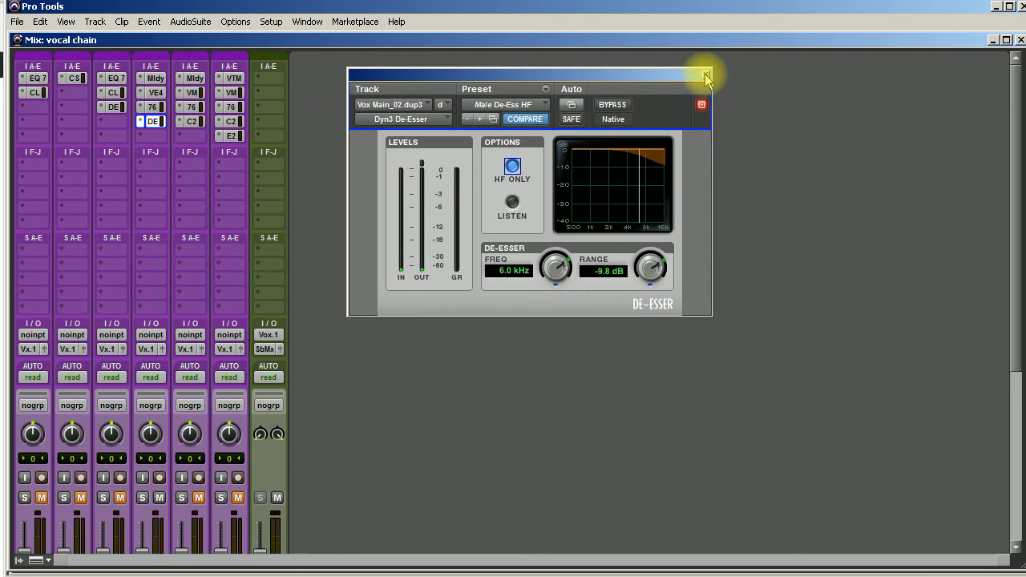
click(705, 74)
- Play the session and bypass the Melodyne, VEQ4, CLA-76 and De-Esser inserts on the fourth vocal track
scroll(222, 407, down, 3)
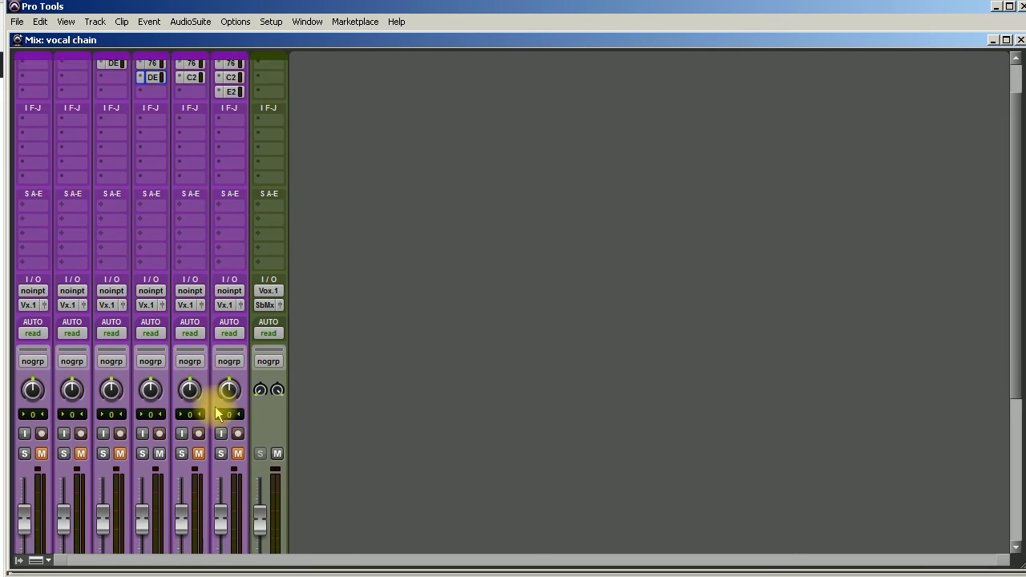
scroll(213, 423, down, 3)
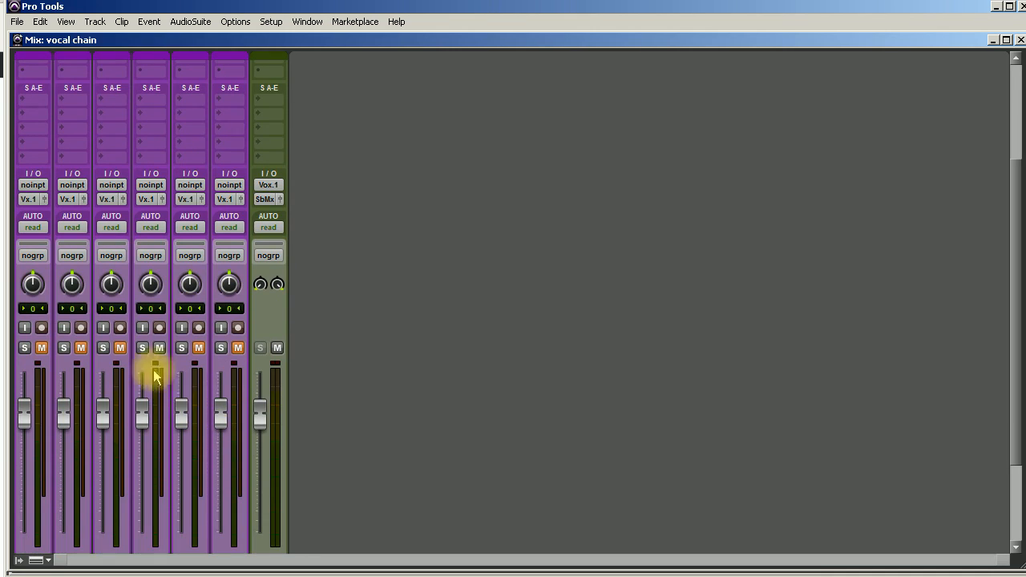
key(space)
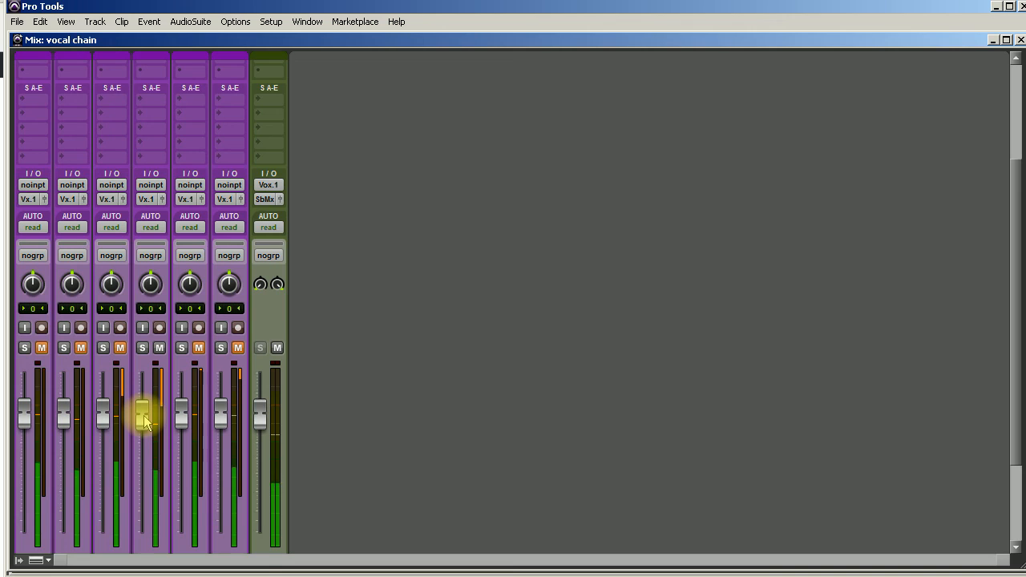
scroll(136, 429, up, 6)
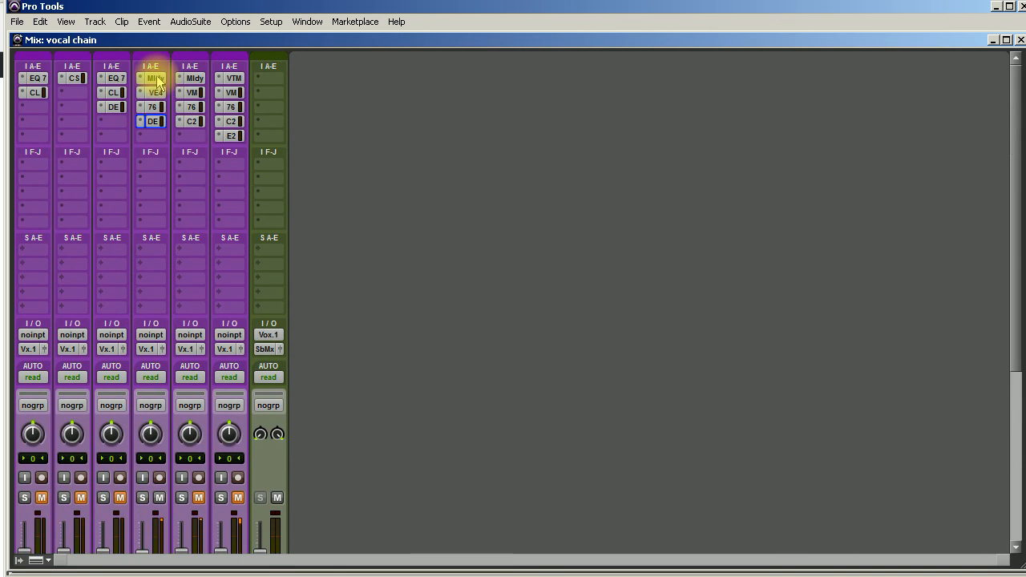
ctrl+click(155, 79)
ctrl+click(155, 92)
ctrl+click(155, 107)
ctrl+click(155, 121)
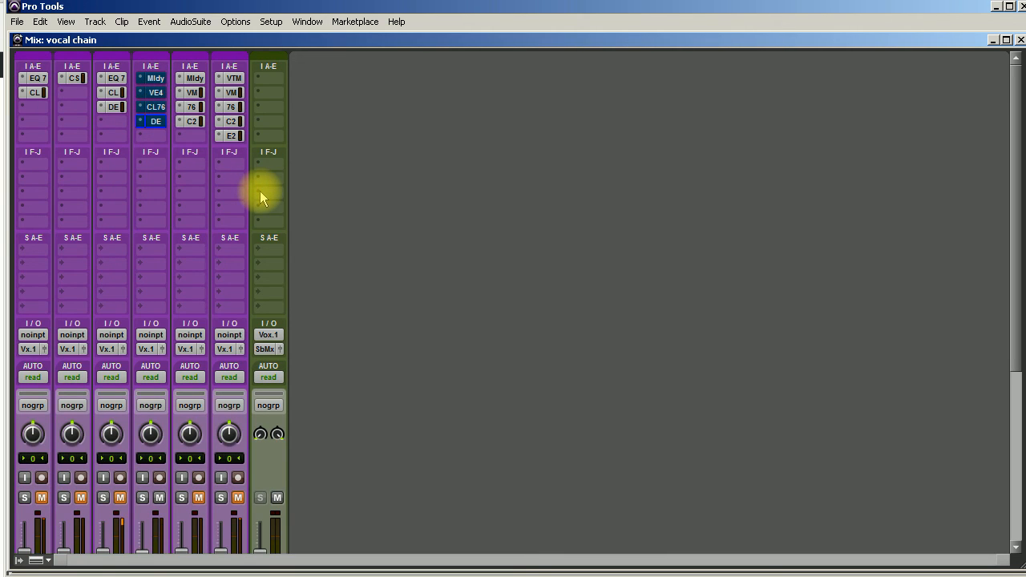
- Reactivate all four bypassed inserts on the fourth vocal track to hear the processed vocal
ctrl+click(156, 80)
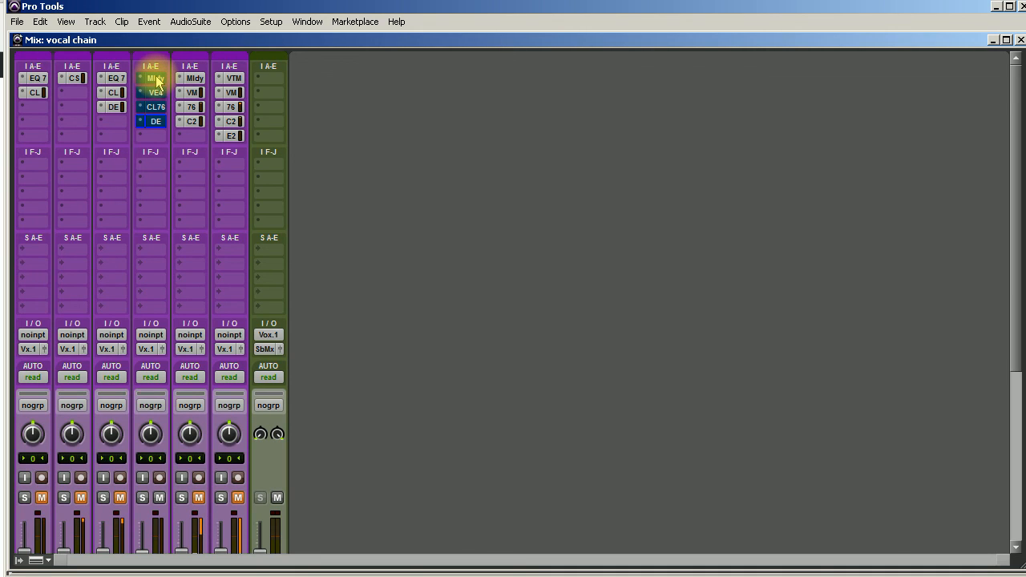
ctrl+click(155, 92)
ctrl+click(155, 107)
ctrl+click(156, 121)
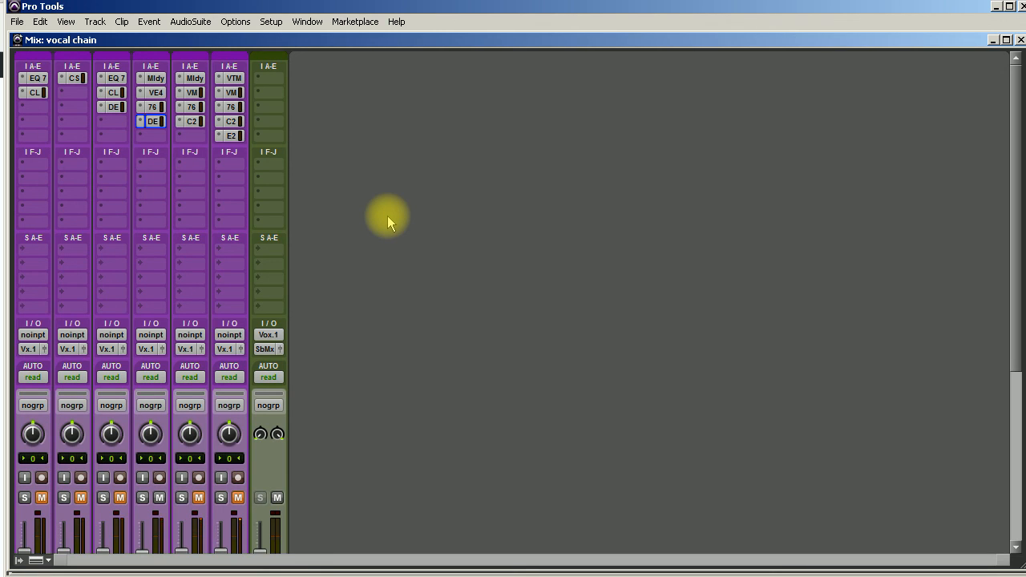
scroll(210, 358, down, 3)
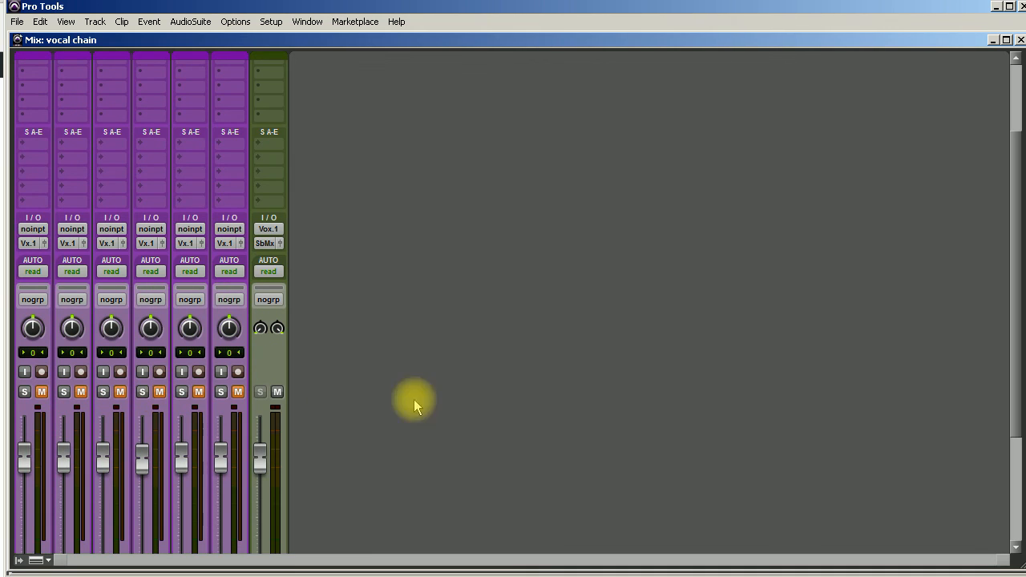
scroll(374, 426, up, 3)
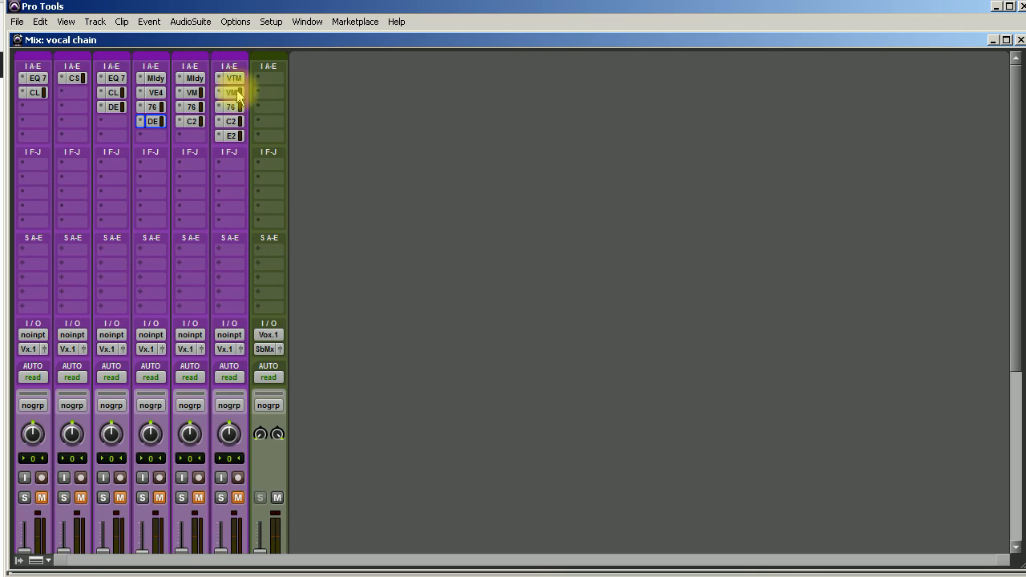
- Open the Virtual Mix Rack on the fifth vocal track, examine its Virtual Channel and Custom Series Equalizer modules, and close it
click(192, 93)
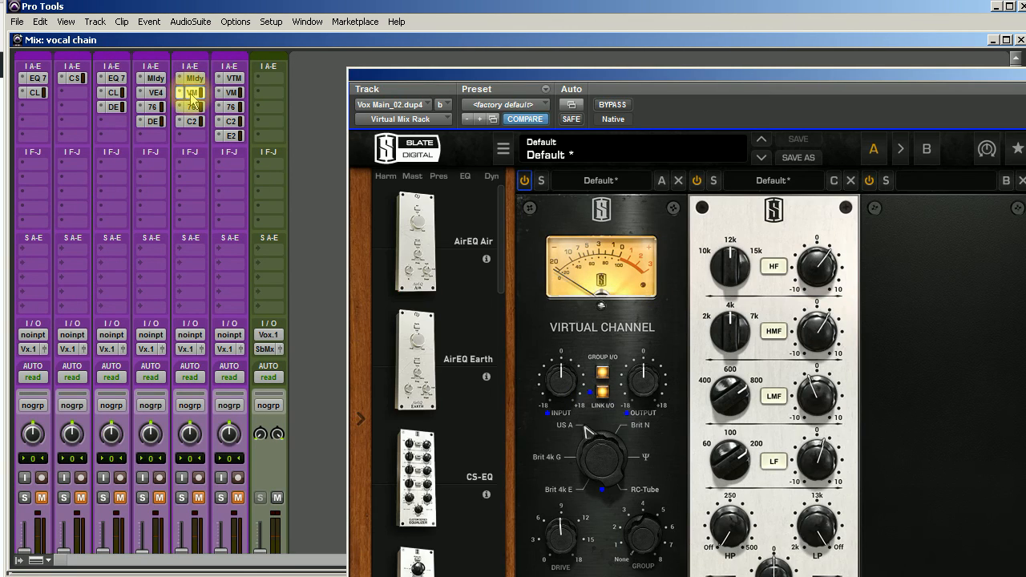
drag(738, 75, 652, 8)
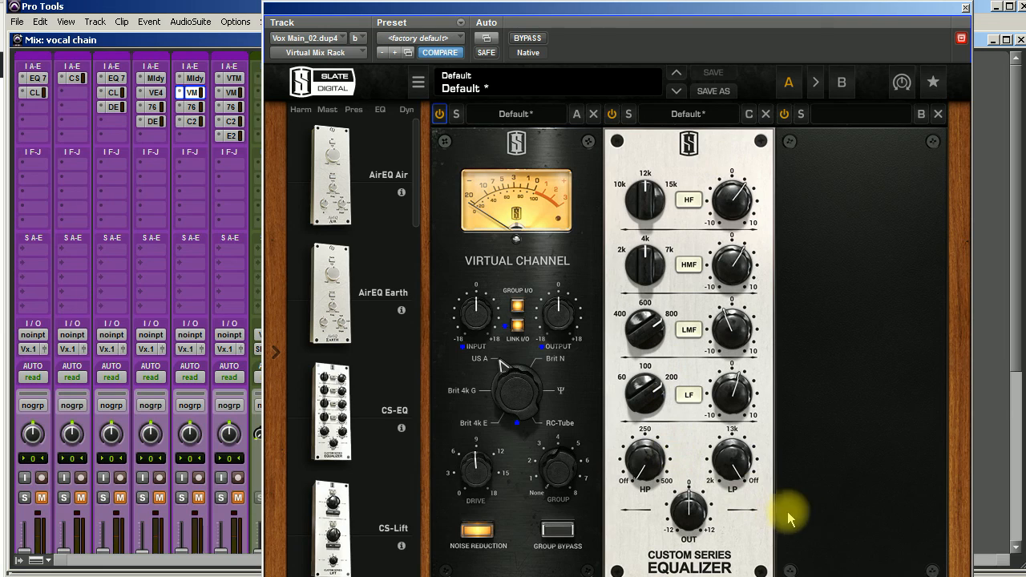
mouse_move(724, 481)
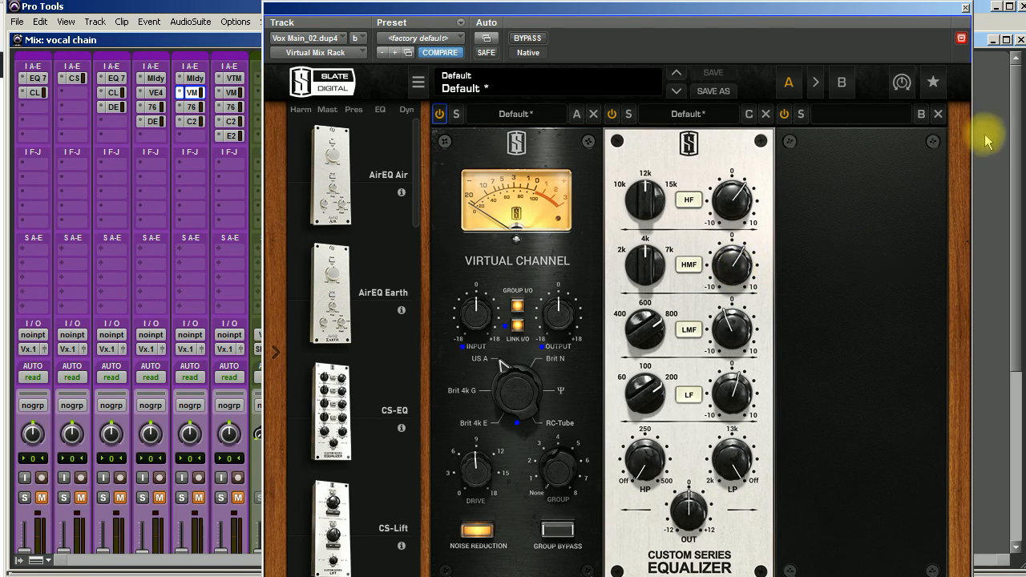
click(968, 11)
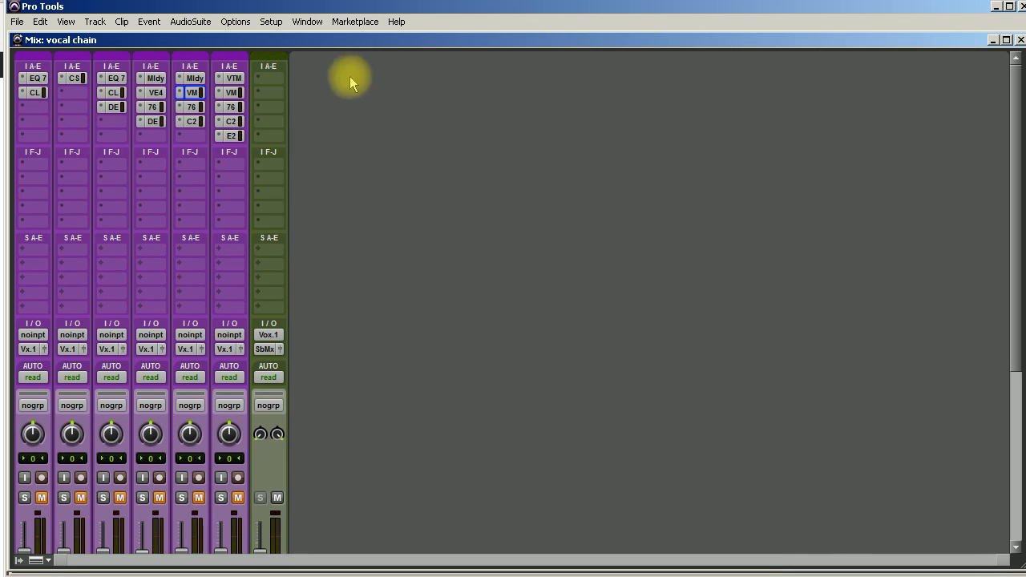
- Review the CLA-76 and CLA-2A compressor settings on the fifth vocal track, closing each plug-in window
click(192, 107)
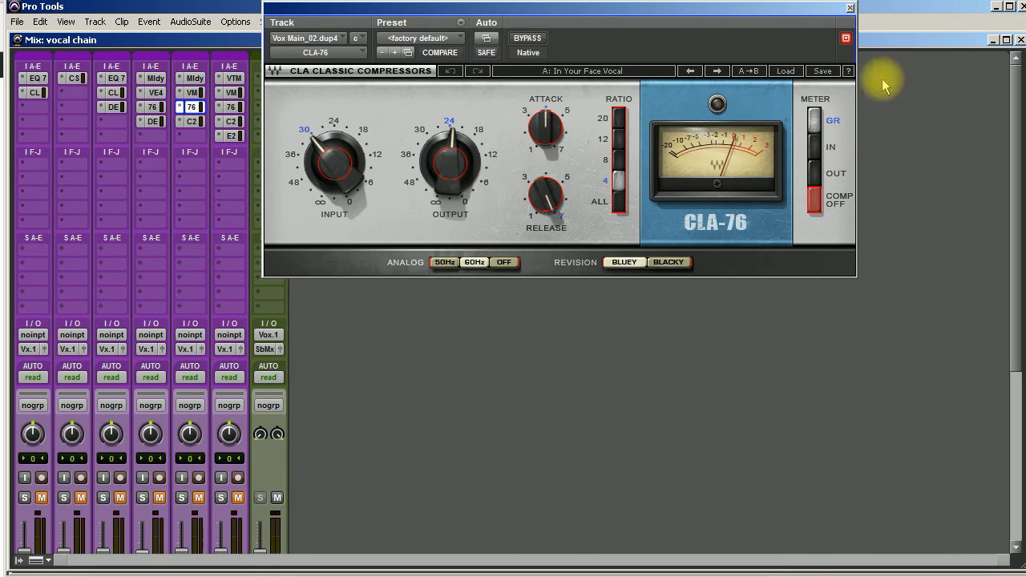
click(849, 8)
click(192, 122)
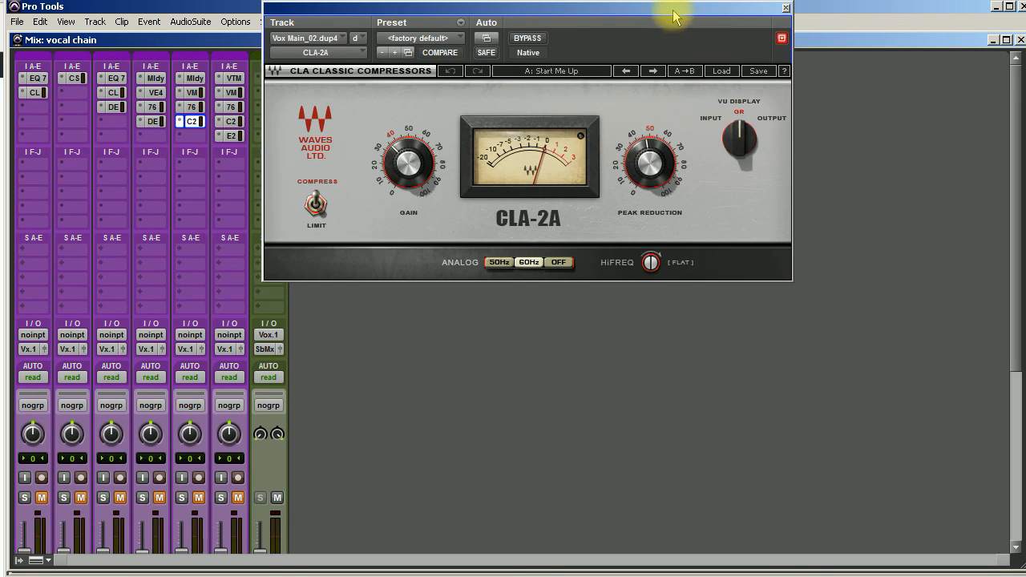
drag(674, 16, 684, 61)
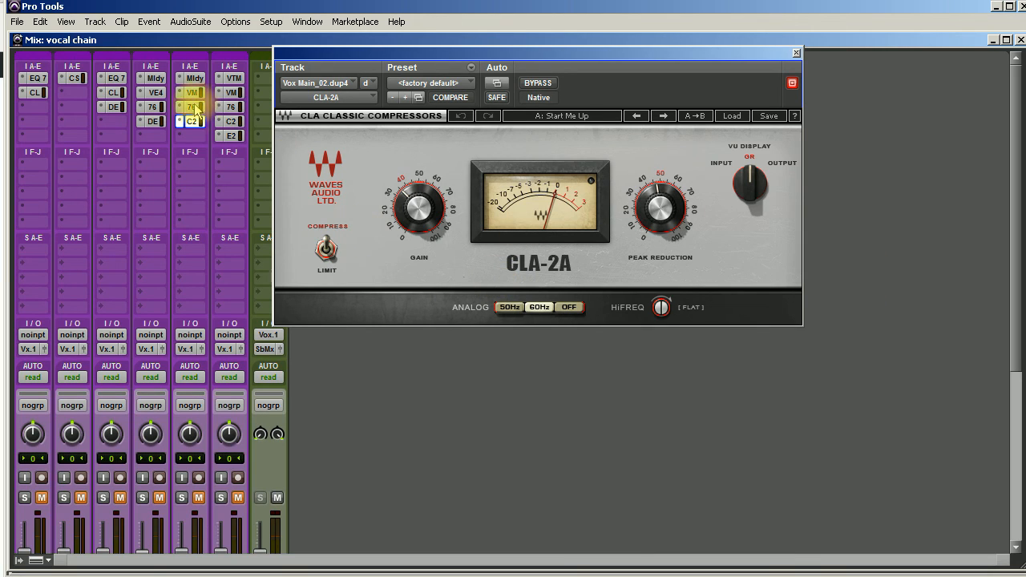
click(796, 55)
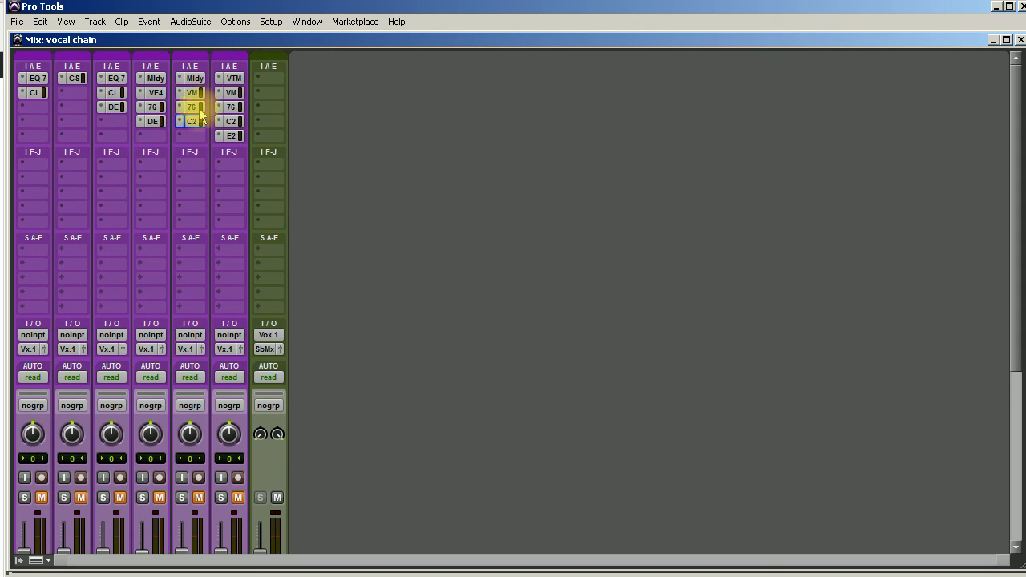
- Copy the De-Esser from the fourth vocal track to the fifth track's last A-E insert slot, and recheck that track's Virtual Mix Rack
drag(154, 124, 190, 136)
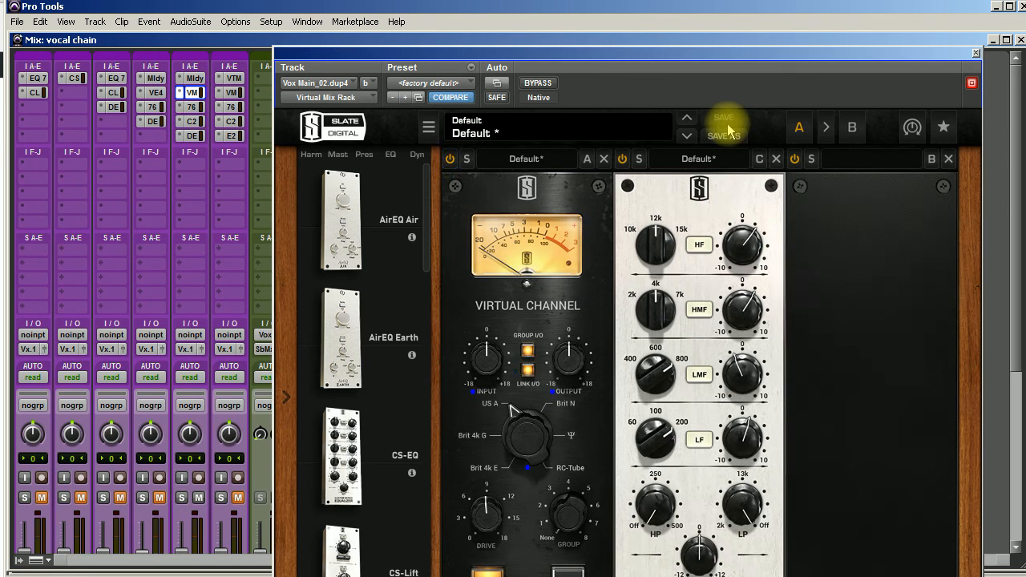
click(190, 92)
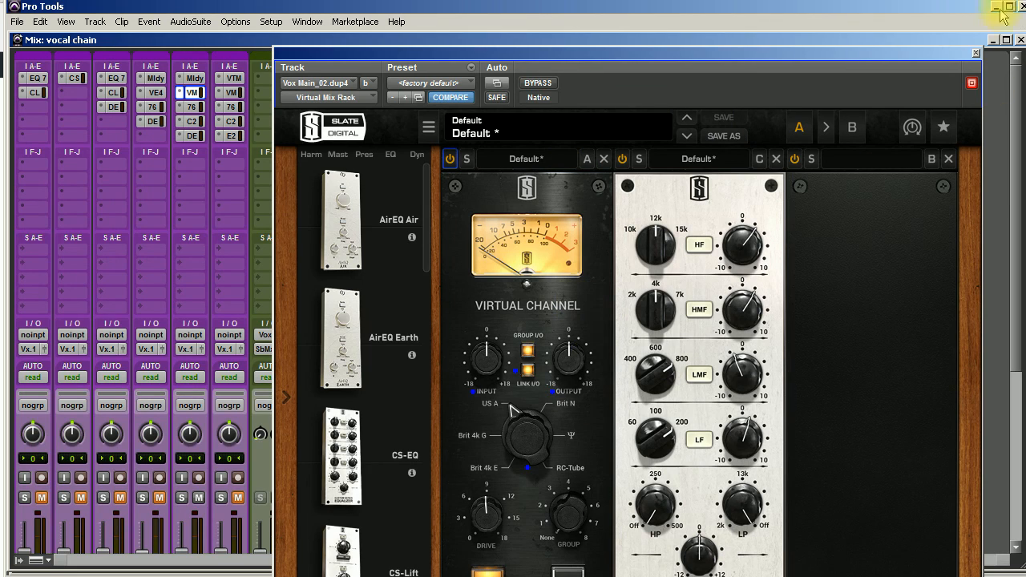
click(976, 53)
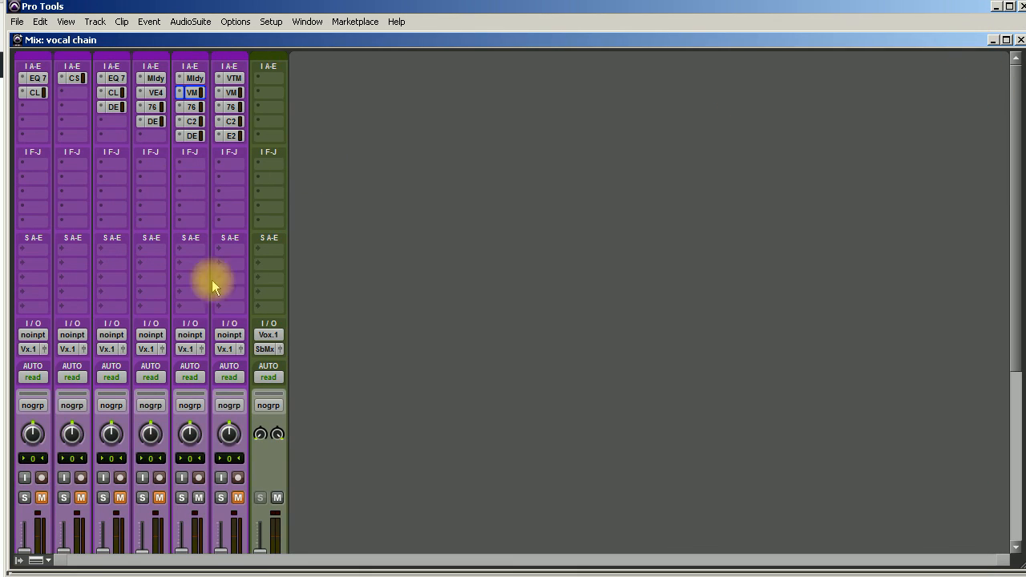
- Play the fifth vocal track, bypassing all five of its inserts and reactivating them to compare the sound
scroll(212, 280, down, 3)
key(space)
scroll(202, 310, up, 2)
scroll(202, 311, down, 5)
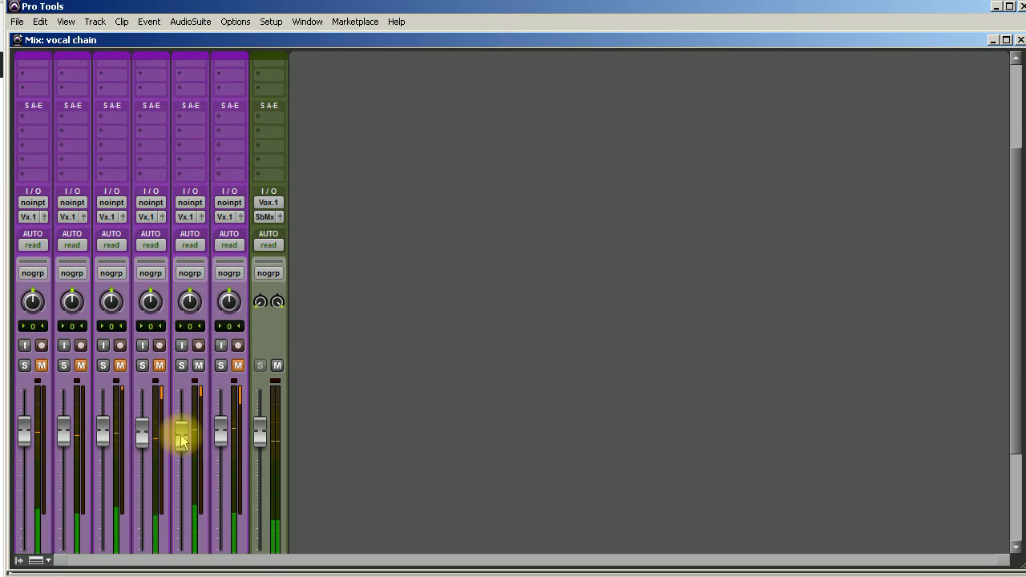
scroll(206, 375, up, 6)
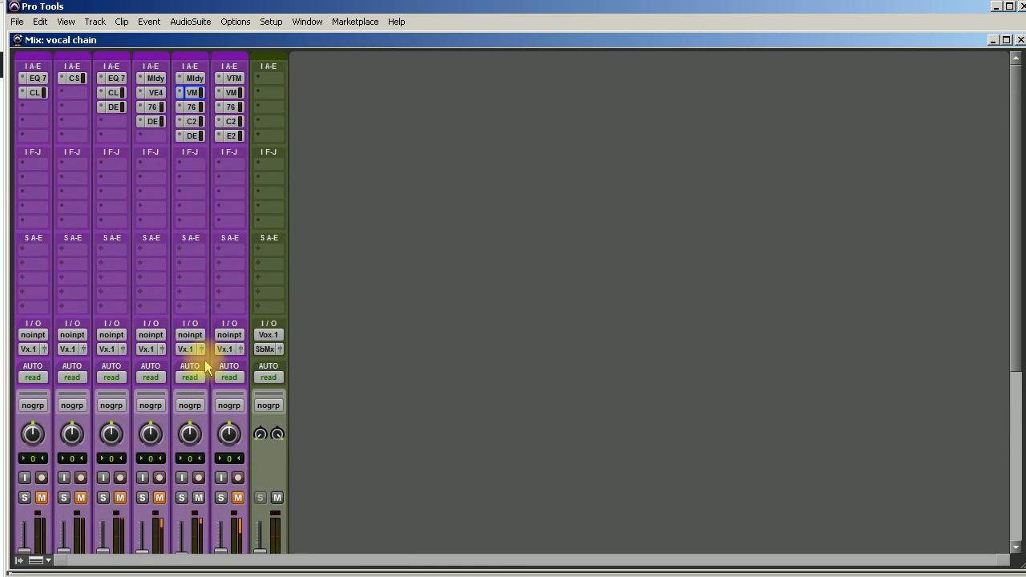
drag(193, 82, 193, 143)
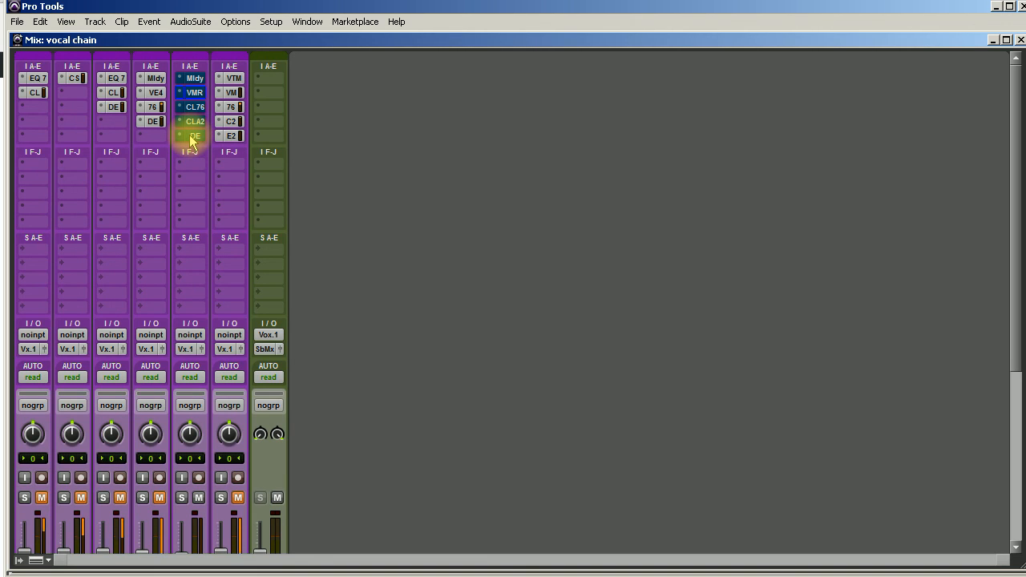
drag(192, 141, 194, 86)
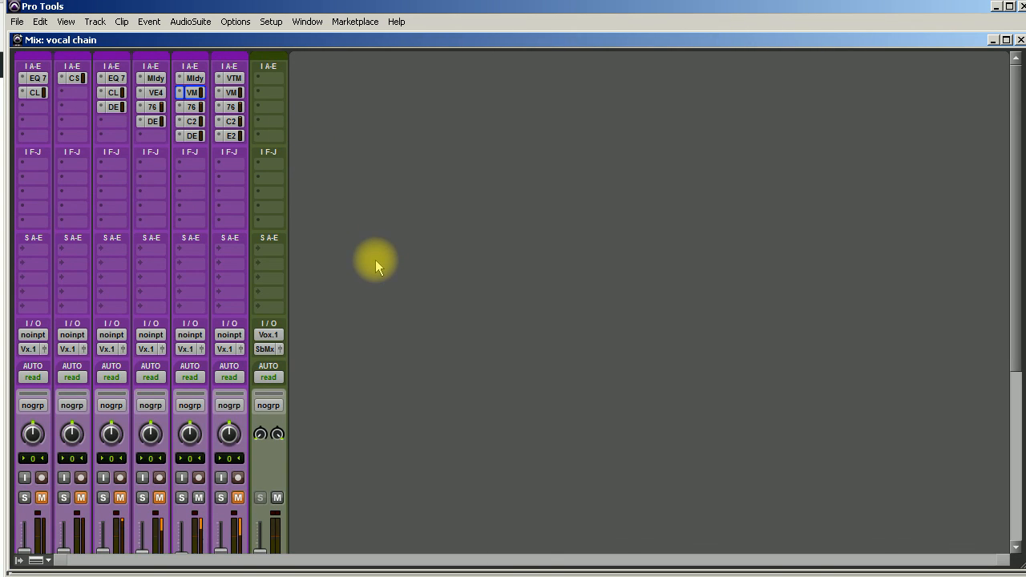
- Mute the fifth vocal track
scroll(350, 307, down, 3)
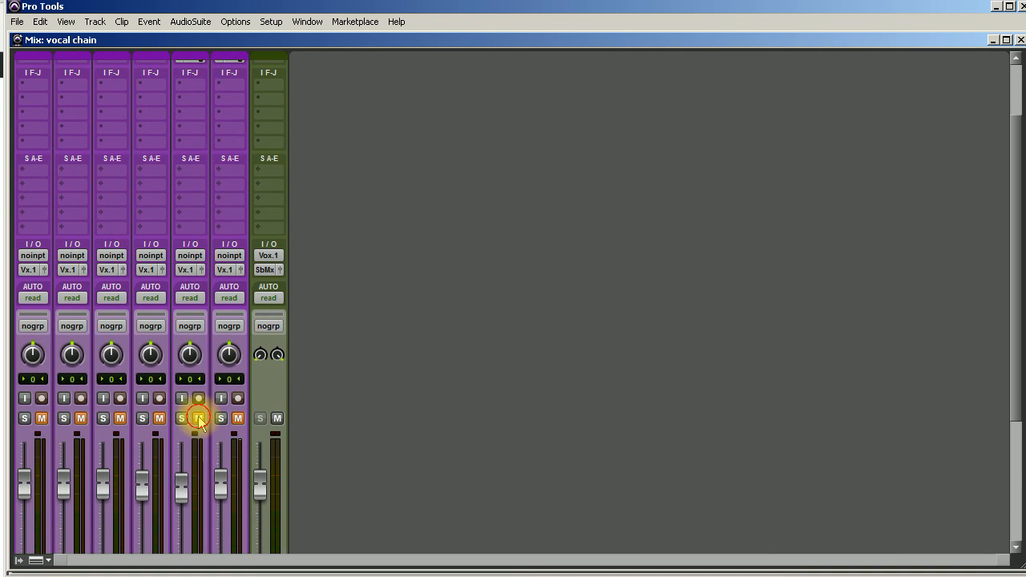
scroll(441, 403, up, 3)
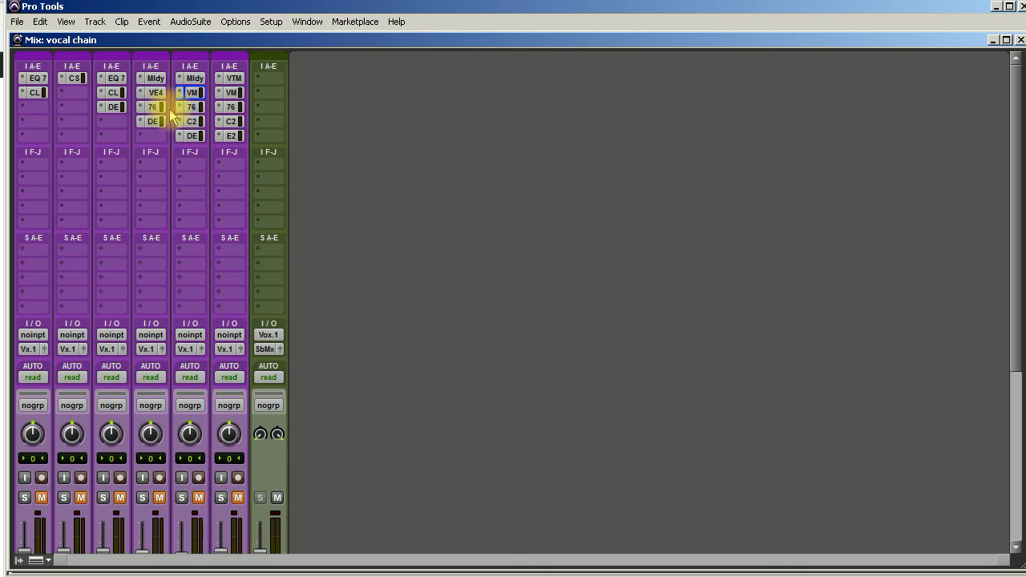
- Review the Virtual Tape Machines settings on the sixth vocal track and close the plug-in
click(233, 78)
drag(778, 53, 623, 27)
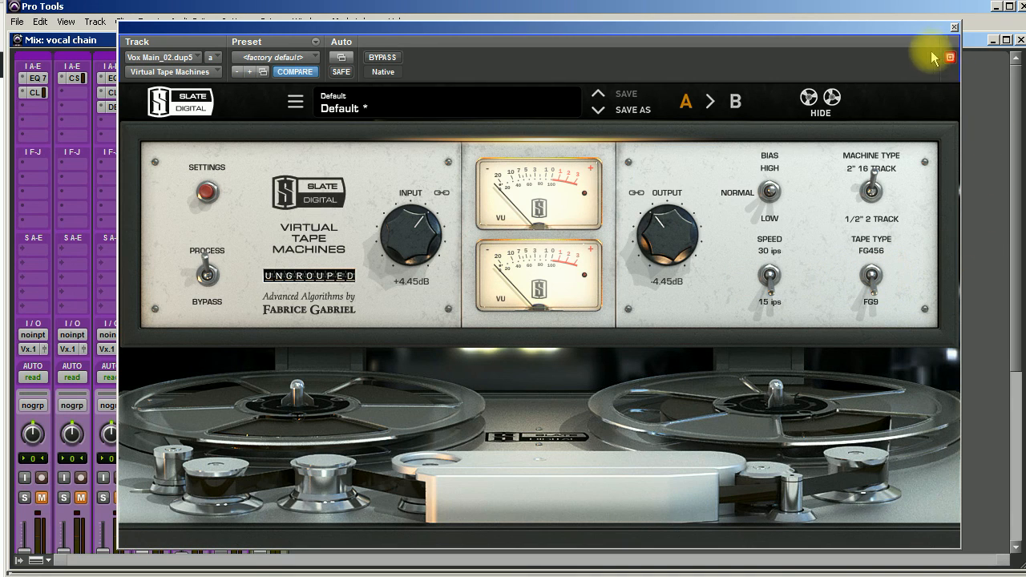
click(953, 28)
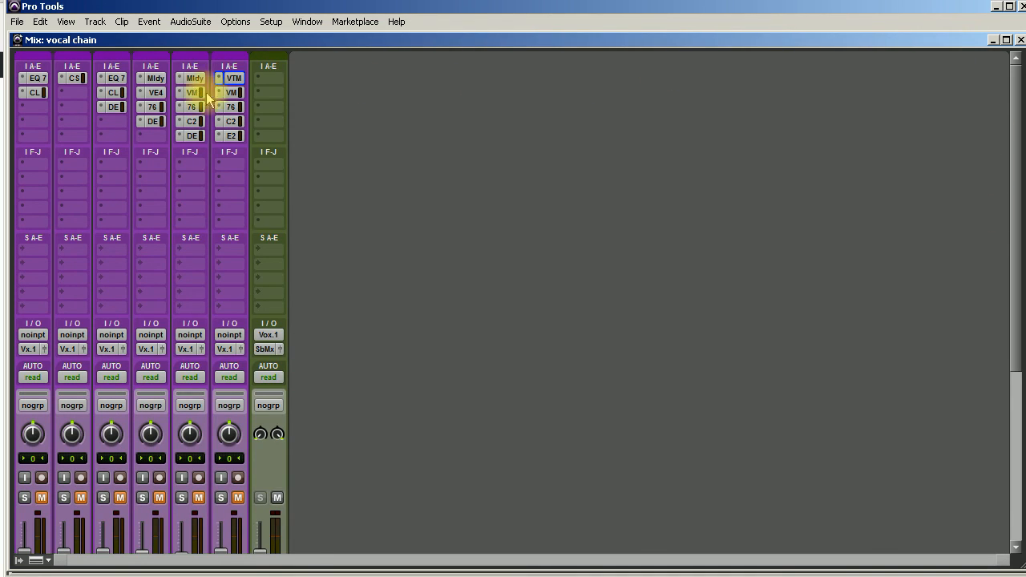
- Examine the sixth vocal track's Virtual Mix Rack modules, from FG-76 and Virtual Channel through Revival, FG-N, FG-S, Custom Series Equalizer and FG-Bomber
click(234, 92)
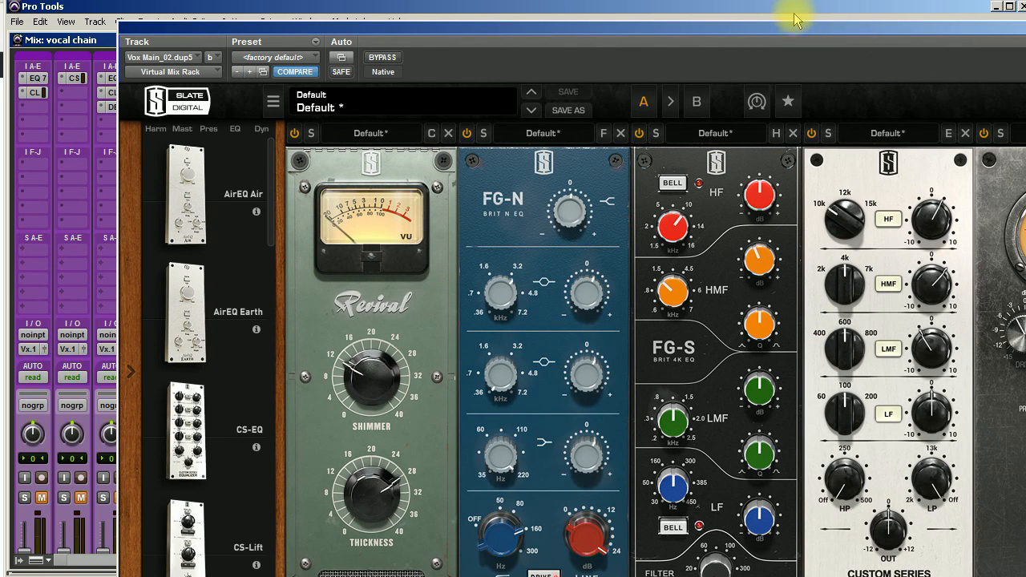
drag(794, 18, 706, 2)
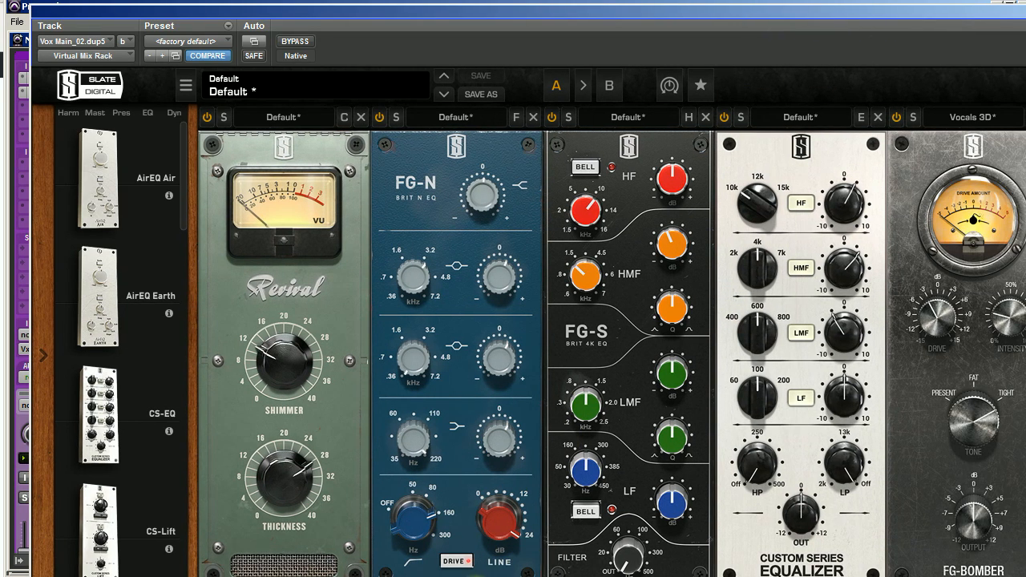
drag(413, 576, 207, 576)
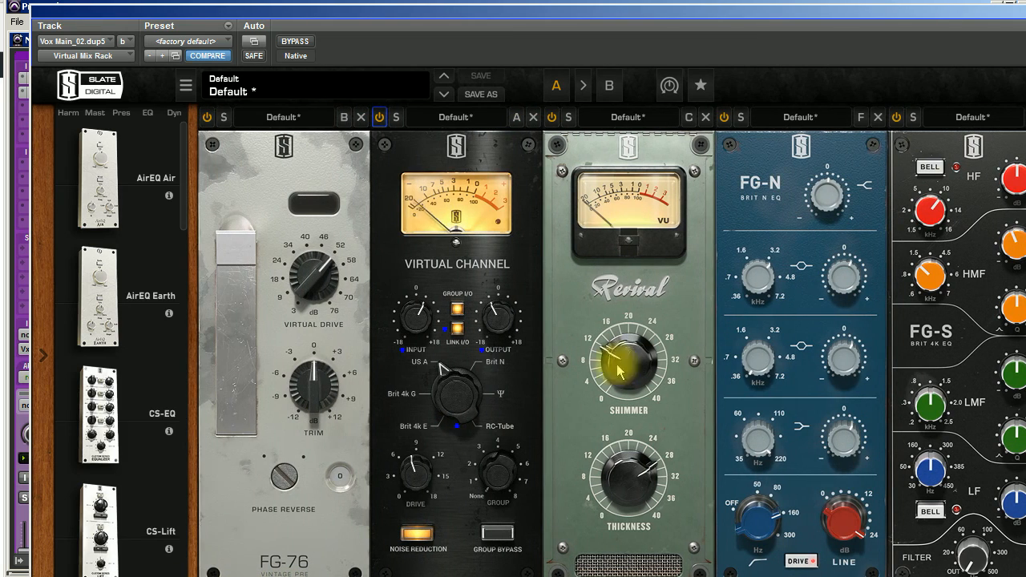
drag(775, 11, 802, 0)
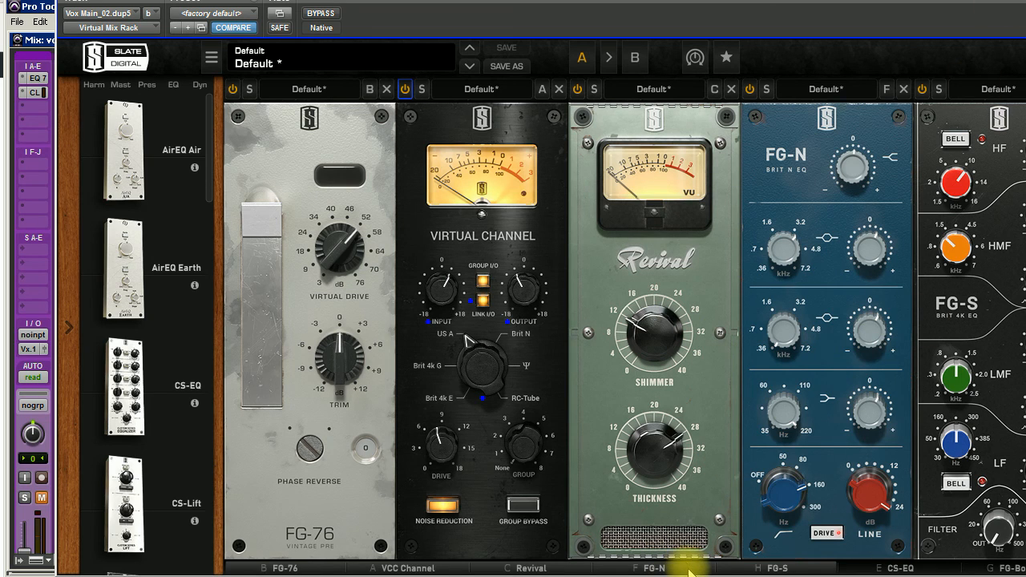
click(751, 570)
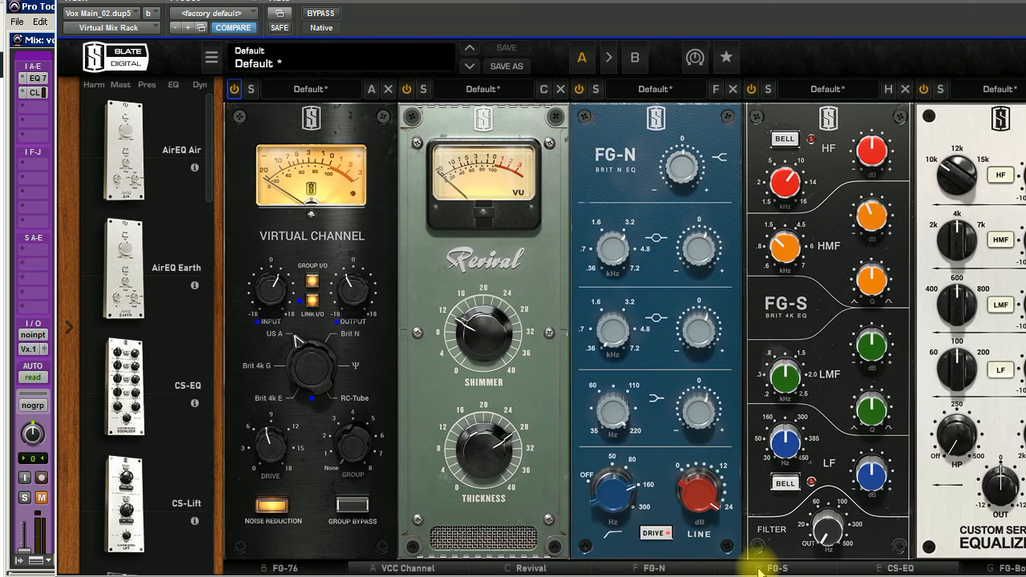
click(819, 571)
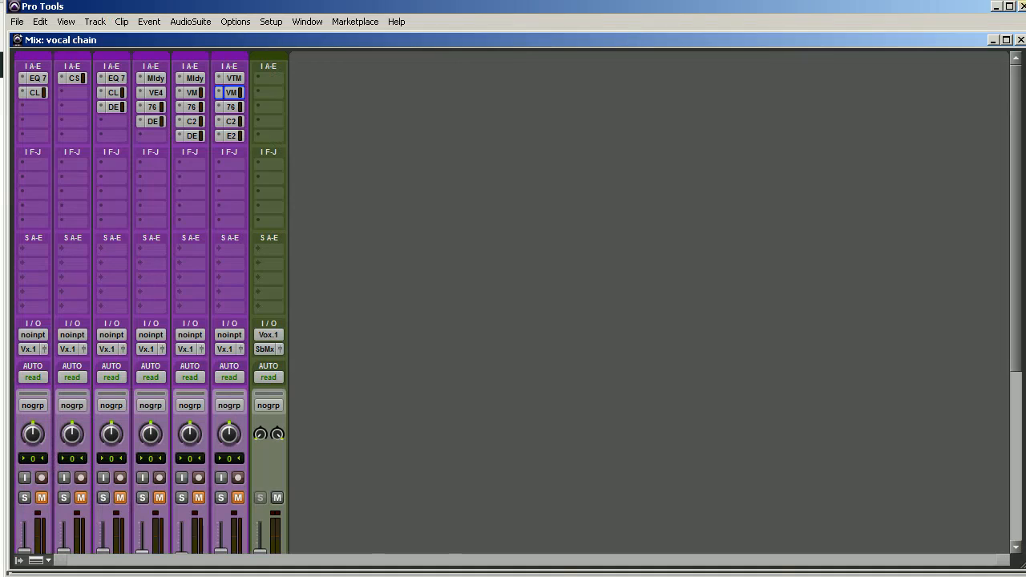
- Review the CLA-76 and CLA-2A compressor settings on the sixth vocal track, closing each plug-in window
click(232, 107)
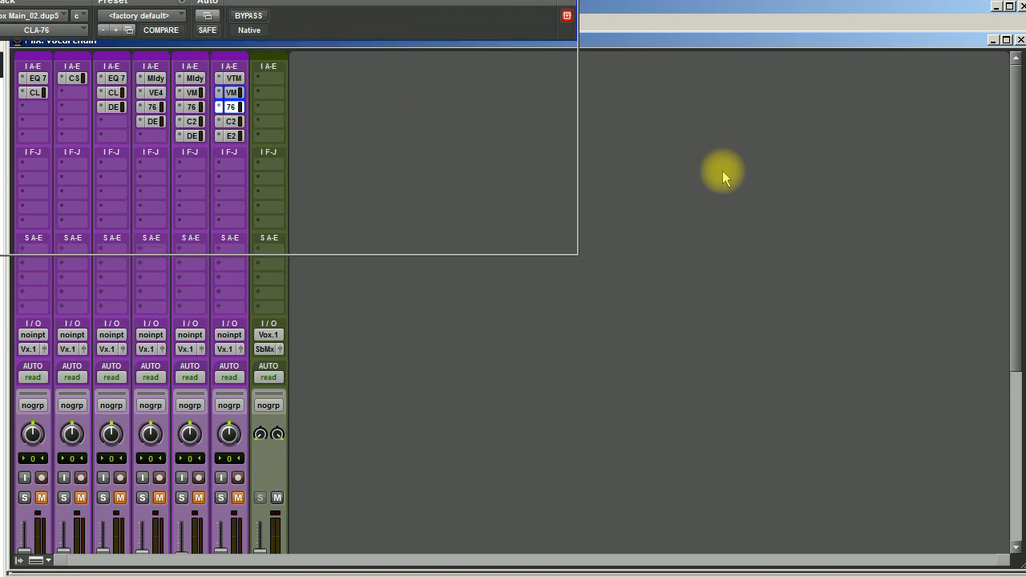
click(438, 82)
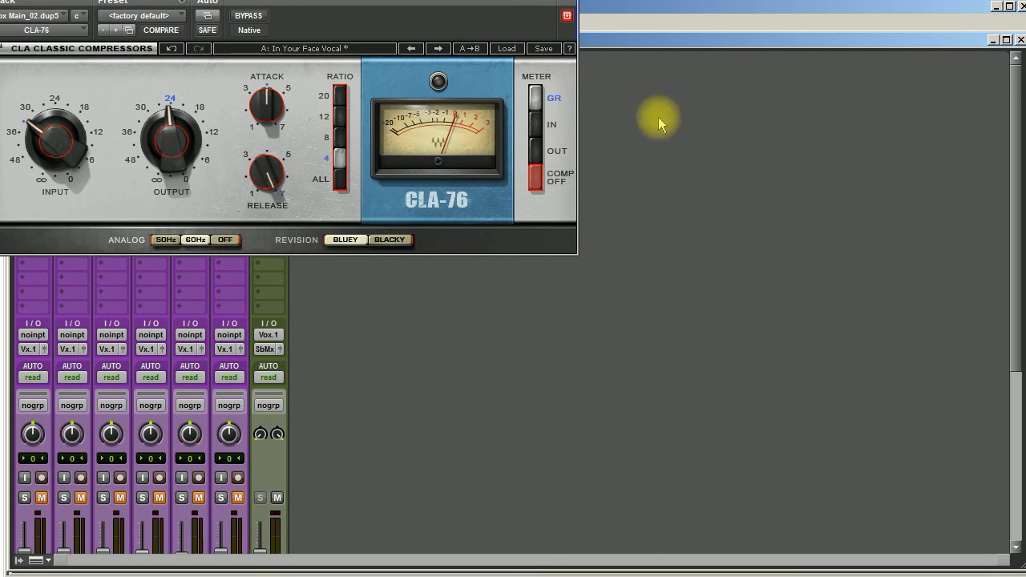
click(567, 15)
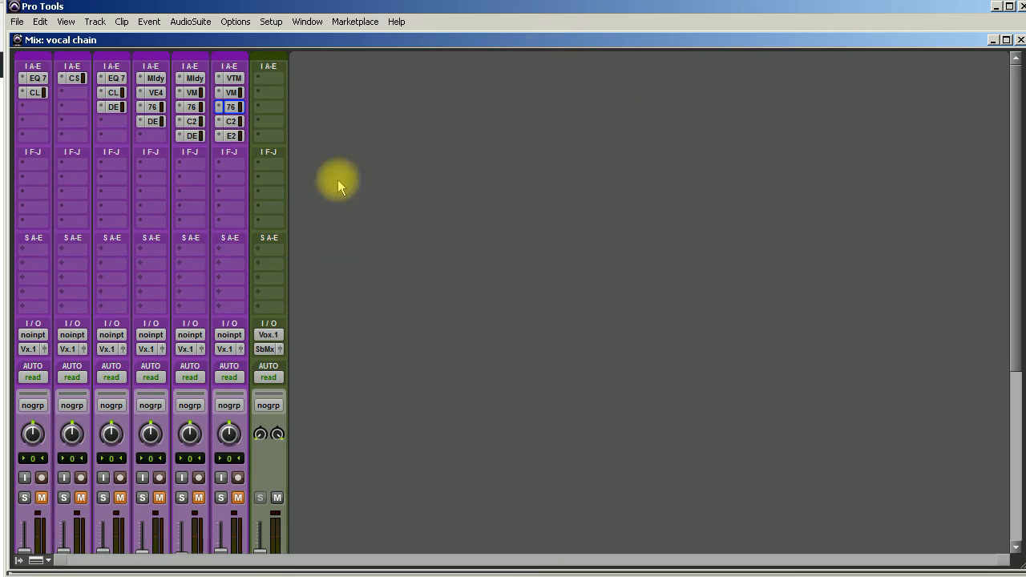
click(231, 125)
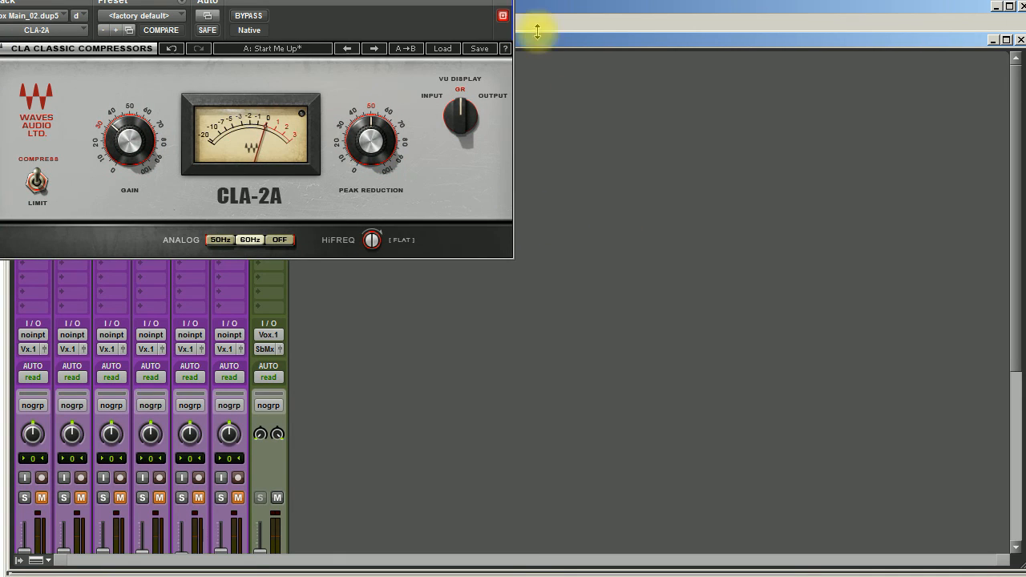
click(503, 15)
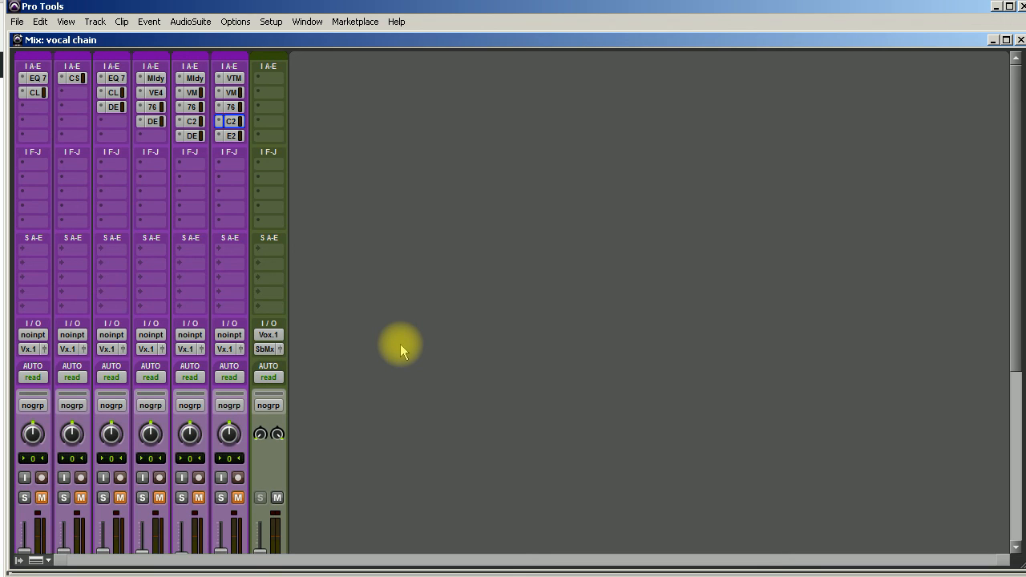
- Inspect the Eiosis E2Deesser settings on the sixth vocal track and close the plug-in
click(232, 138)
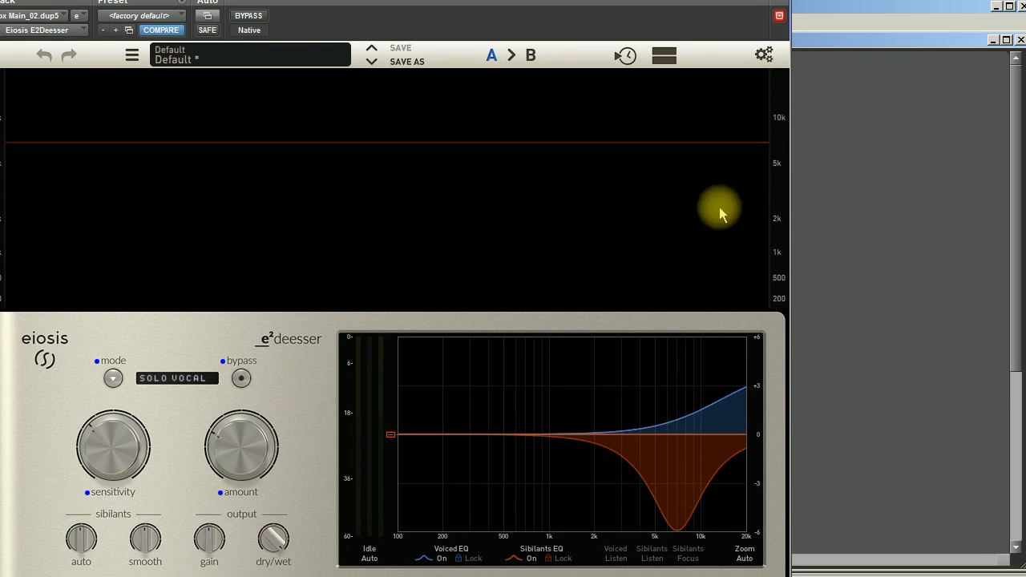
drag(572, 0, 712, 19)
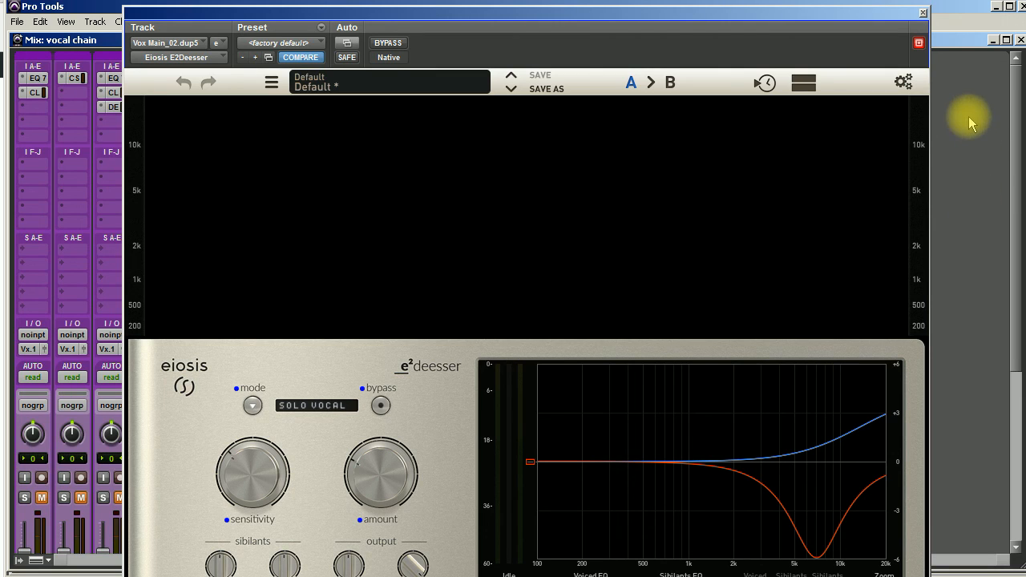
click(925, 13)
- Unmute the sixth vocal track and adjust its volume fader to -0.6 dB during playback
scroll(237, 289, down, 2)
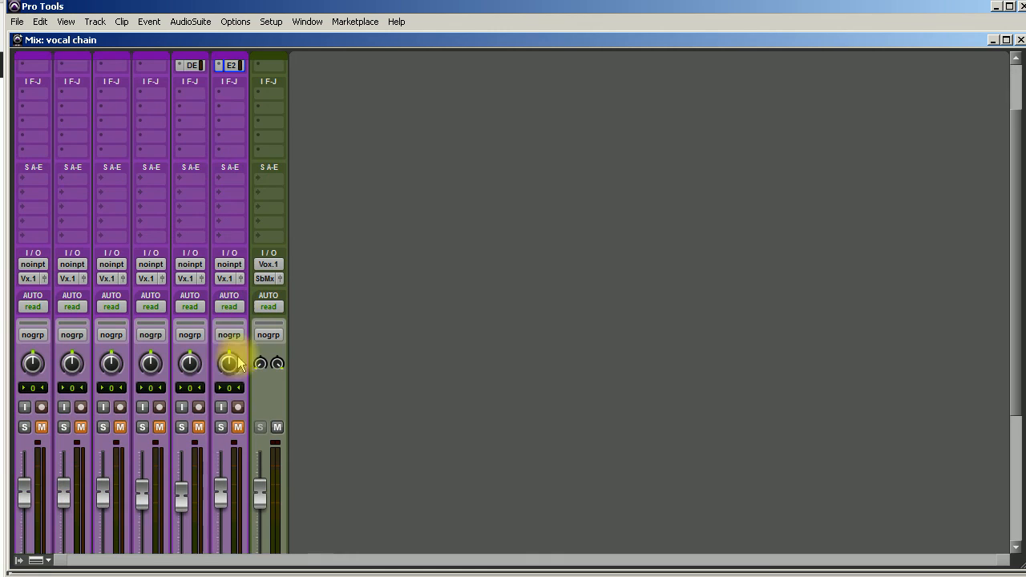
scroll(253, 425, down, 1)
scroll(258, 429, down, 2)
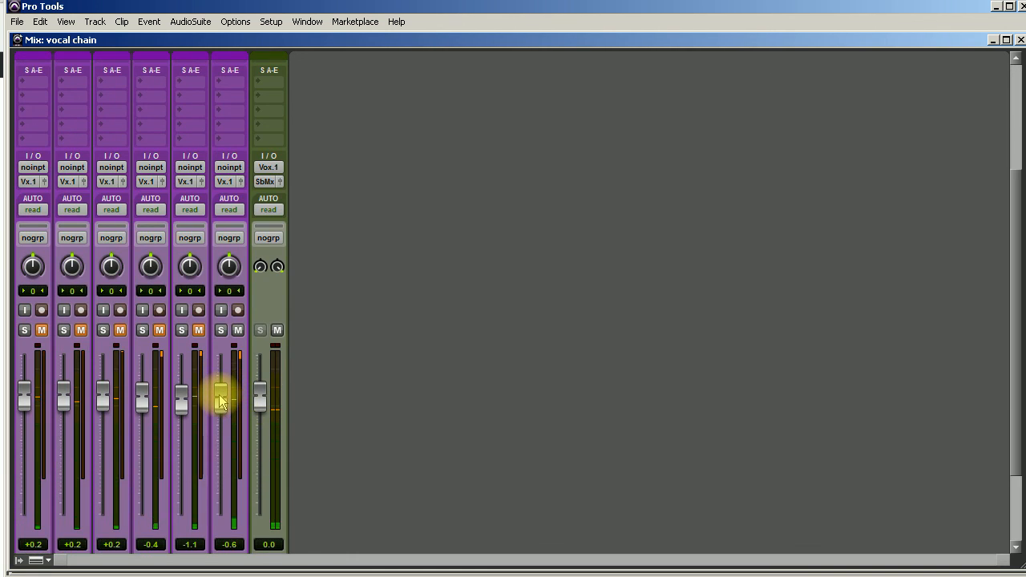
drag(222, 395, 243, 397)
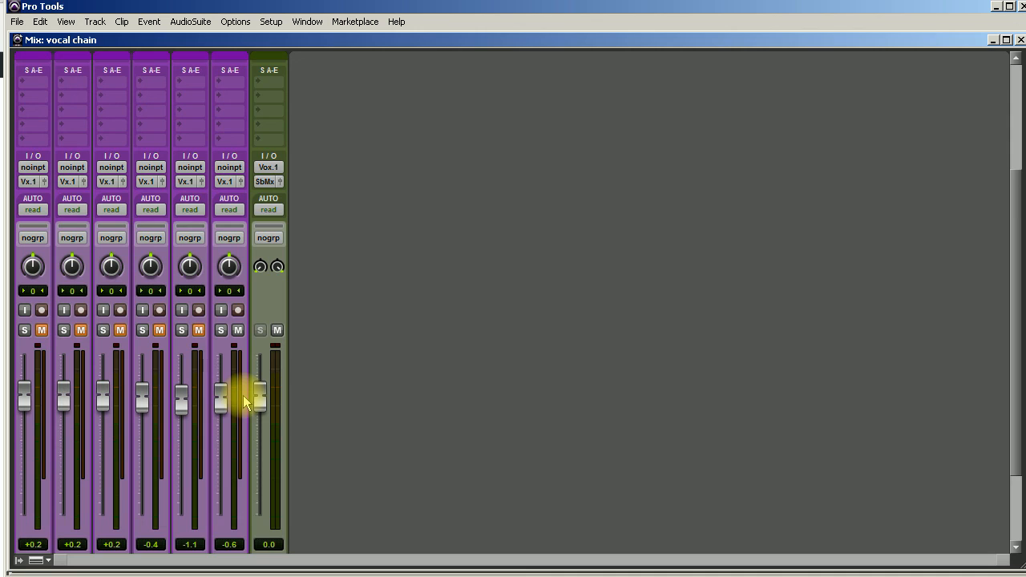
scroll(260, 439, up, 6)
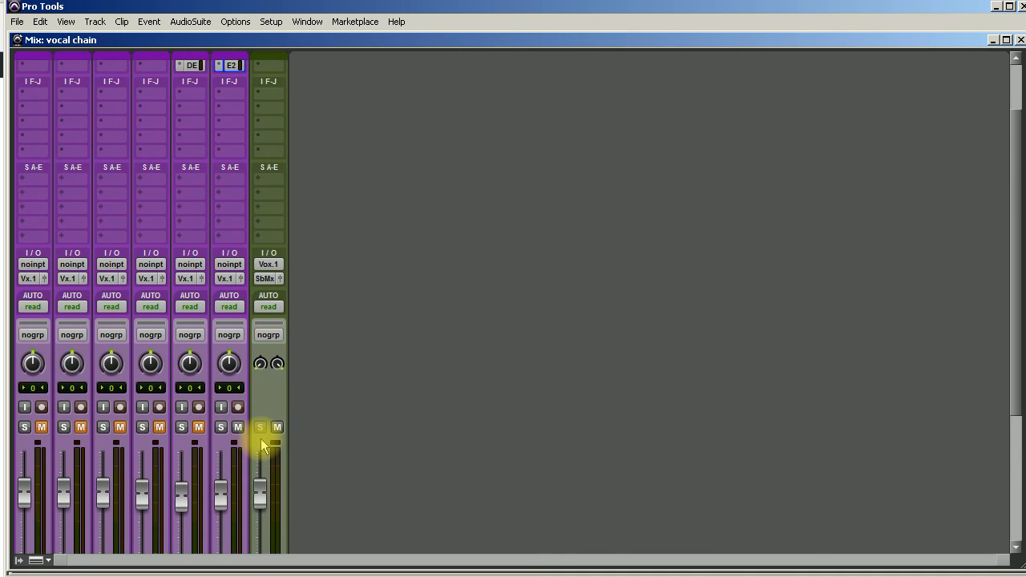
scroll(261, 446, up, 1)
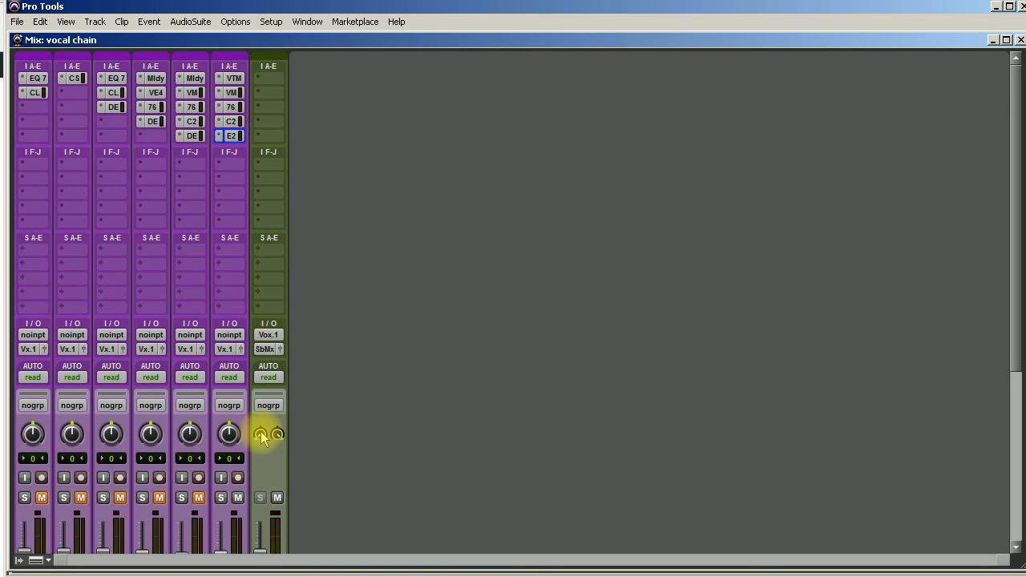
scroll(352, 426, down, 5)
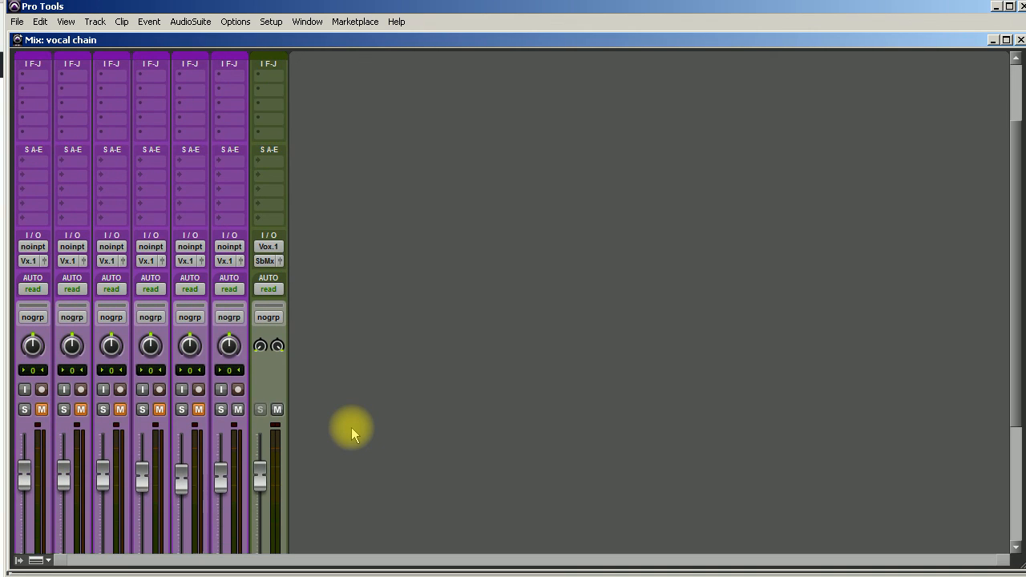
scroll(351, 427, up, 5)
scroll(276, 369, down, 2)
scroll(271, 373, up, 2)
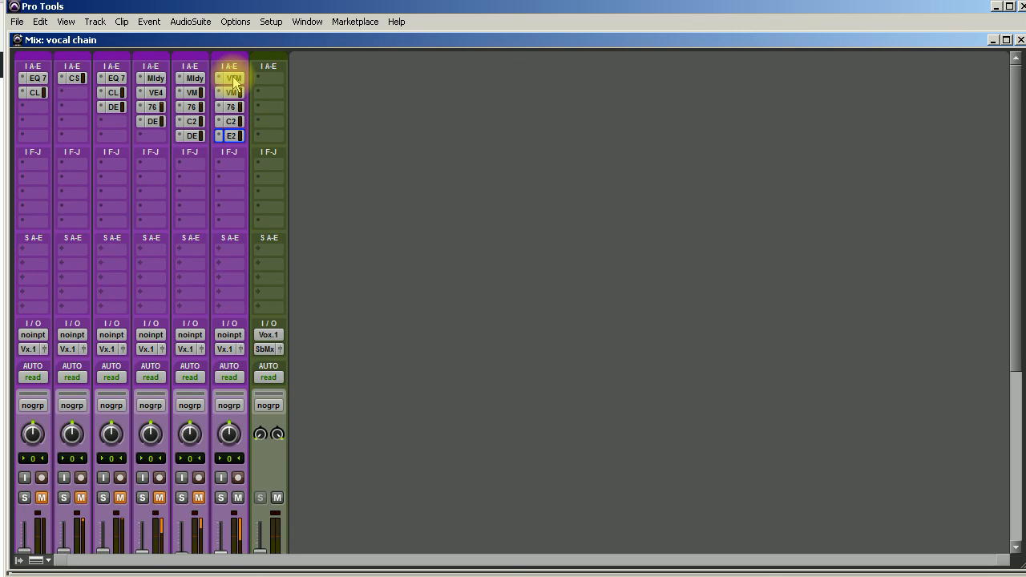
- Play the sixth vocal track, bypassing all five of its inserts and reactivating them to compare the sound
drag(233, 80, 234, 137)
ctrl+click(234, 138)
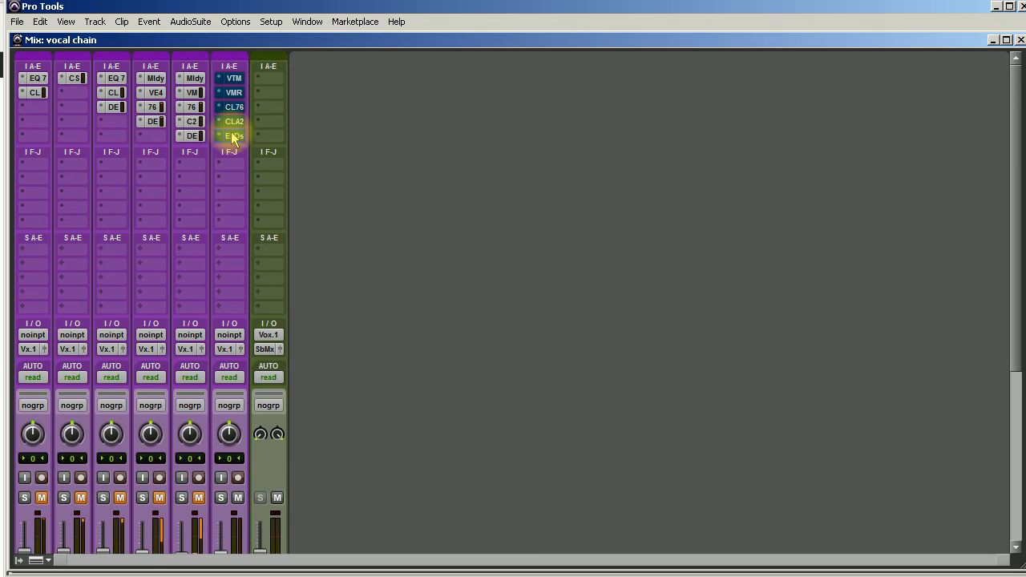
ctrl+click(233, 137)
ctrl+click(233, 123)
ctrl+click(235, 109)
ctrl+click(236, 94)
ctrl+click(236, 80)
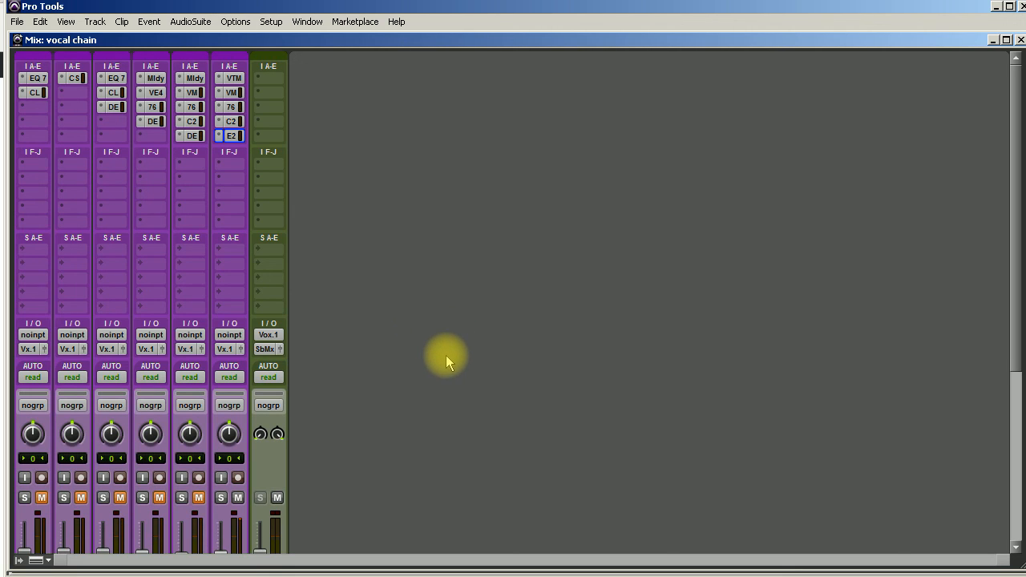
scroll(426, 354, down, 1)
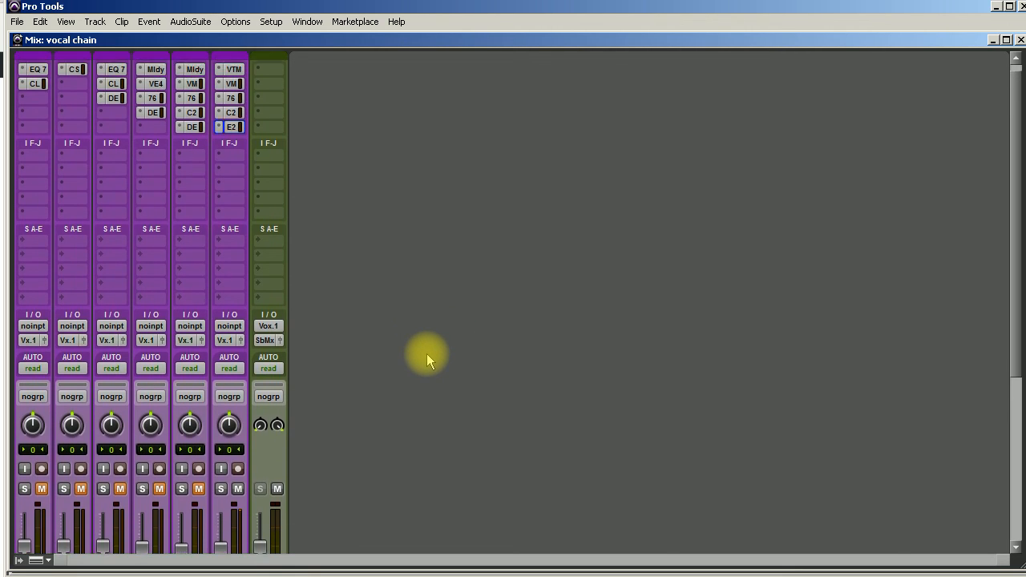
scroll(427, 354, up, 1)
scroll(427, 354, down, 7)
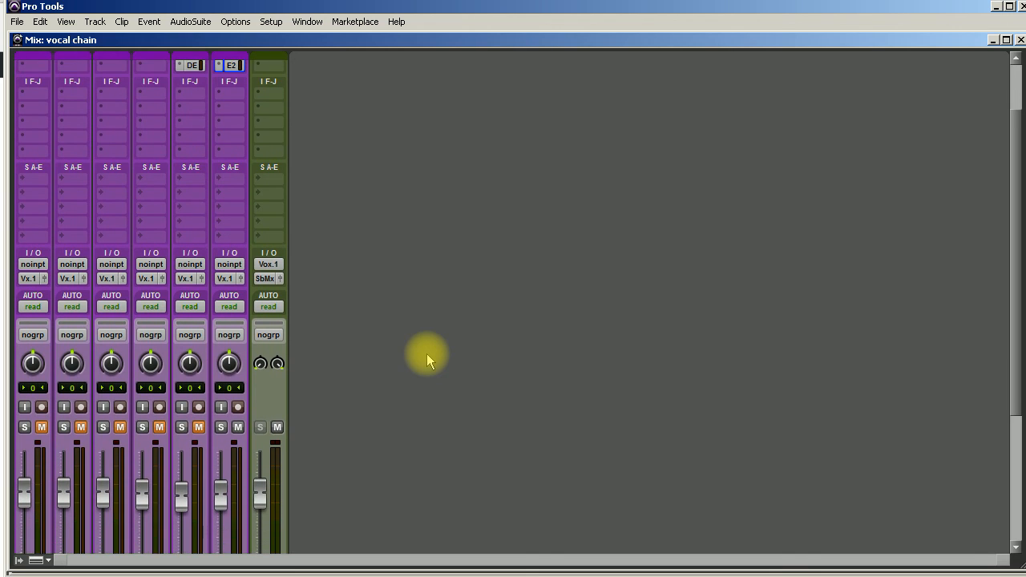
scroll(418, 393, up, 7)
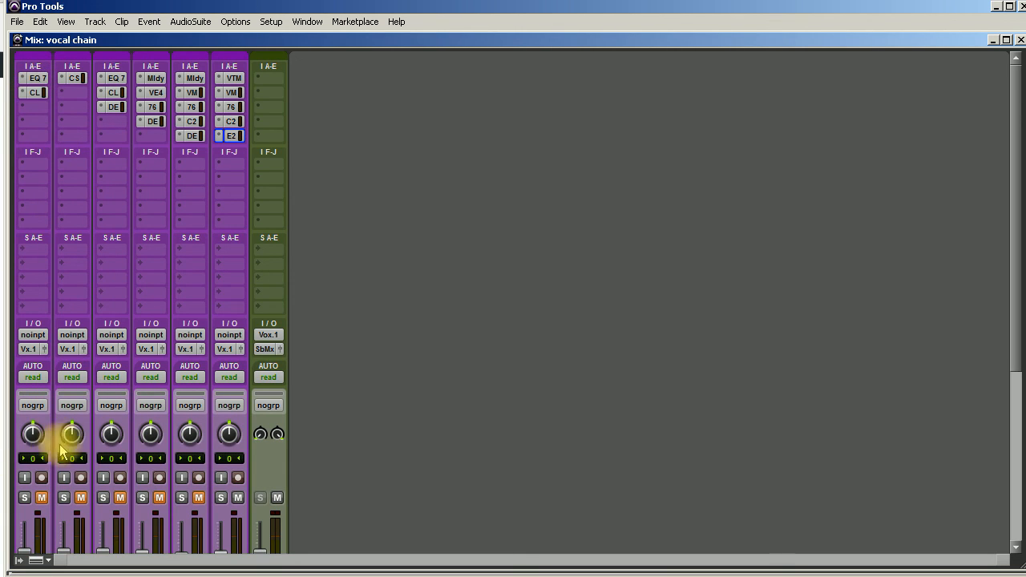
- Unmute the first vocal track, mute the sixth, and lower the first track's fader slightly during playback
click(41, 498)
scroll(132, 489, down, 2)
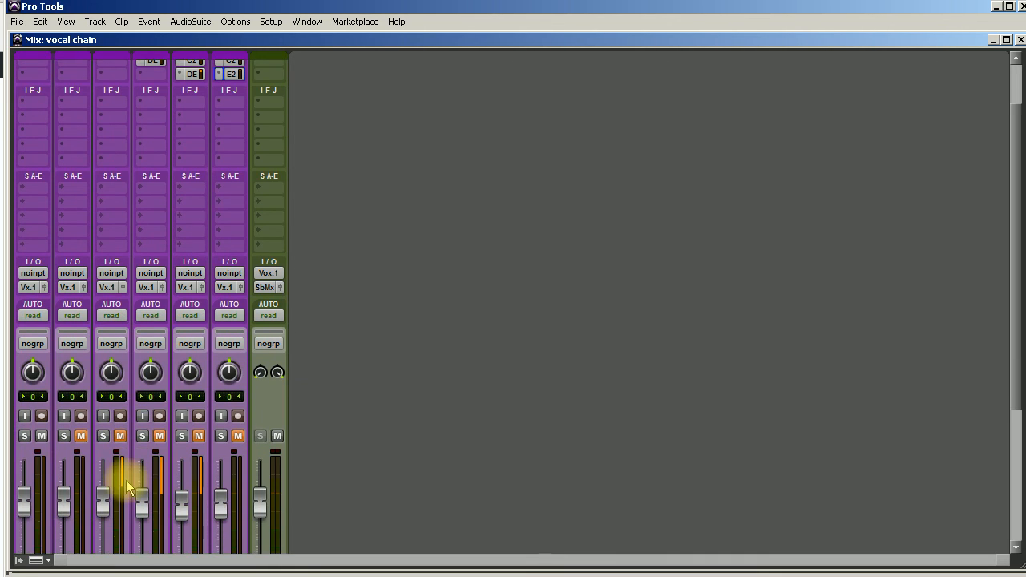
click(25, 501)
drag(25, 501, 28, 514)
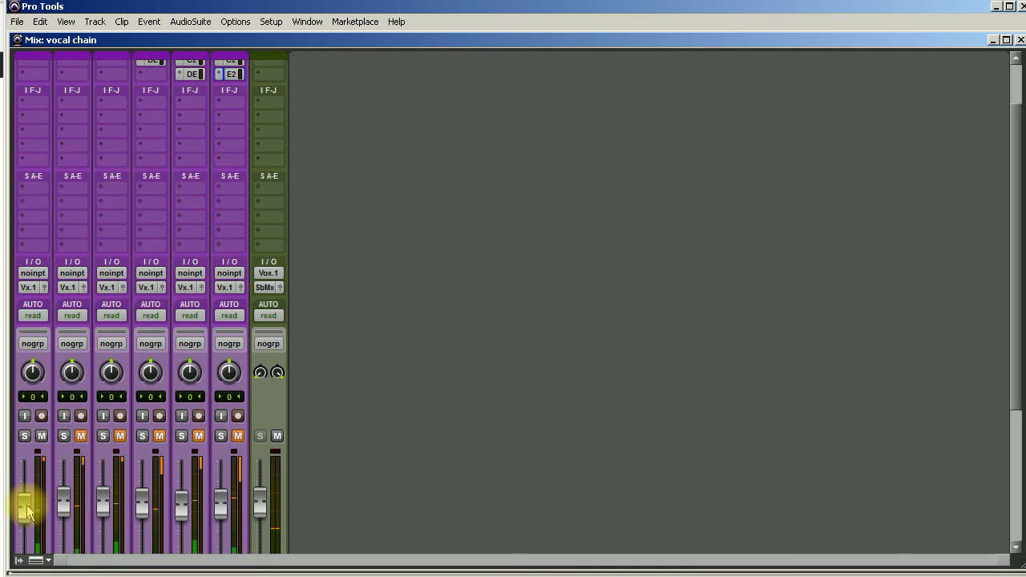
- Compare the first and sixth vocal tracks during playback by switching their mutes, leaving both tracks muted
click(40, 438)
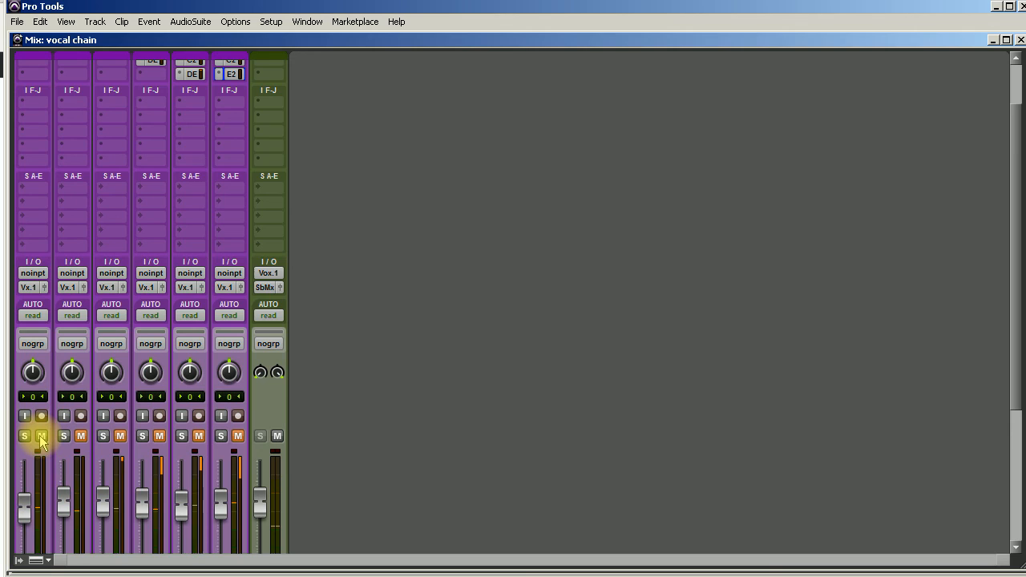
click(237, 436)
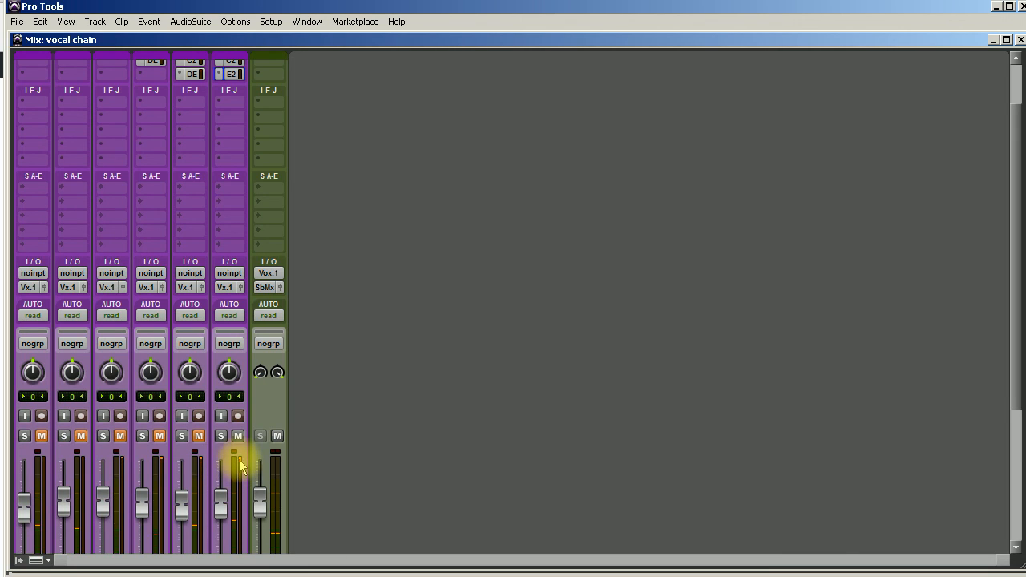
click(237, 437)
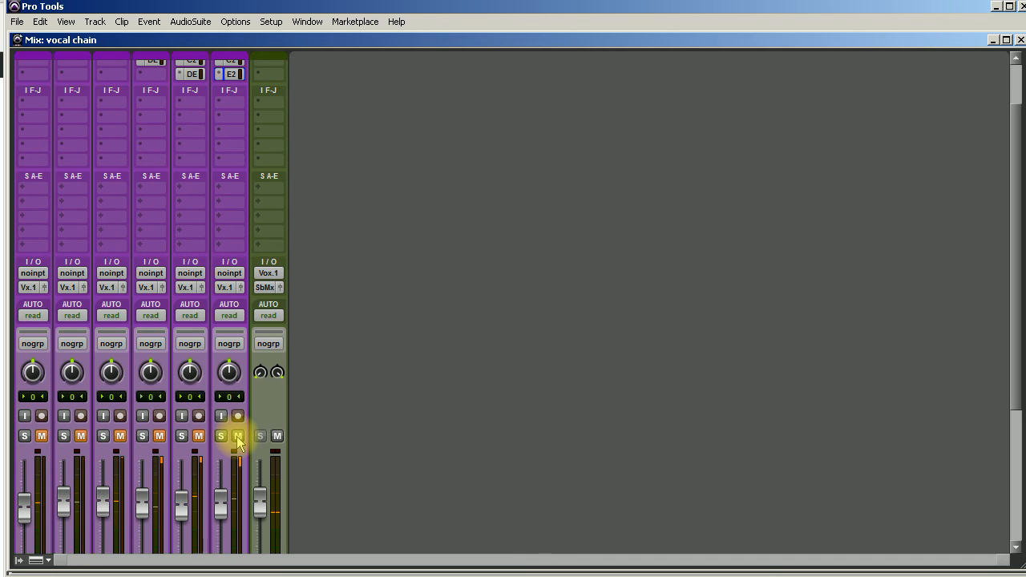
click(237, 437)
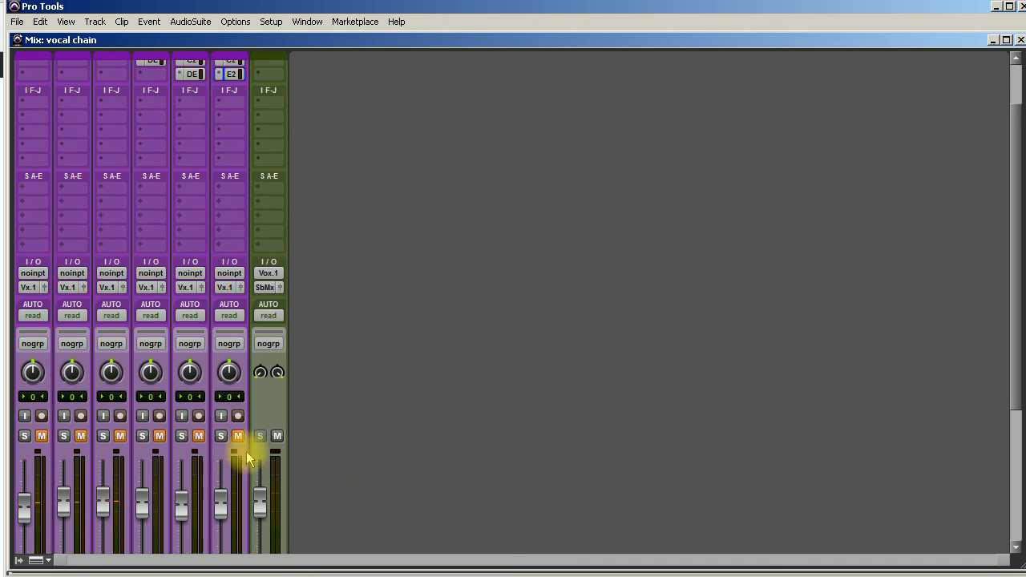
scroll(222, 522, up, 2)
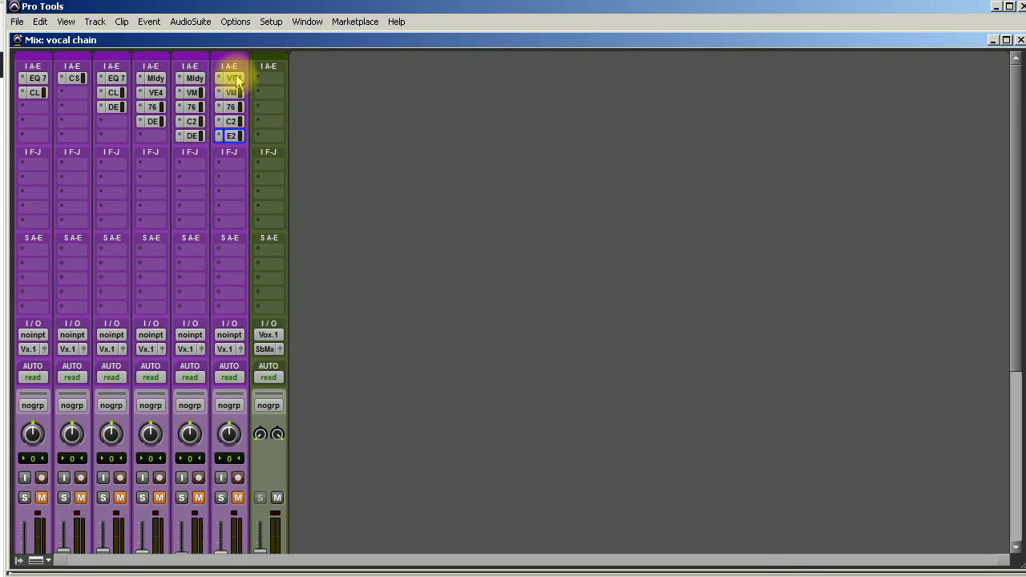
scroll(249, 455, down, 3)
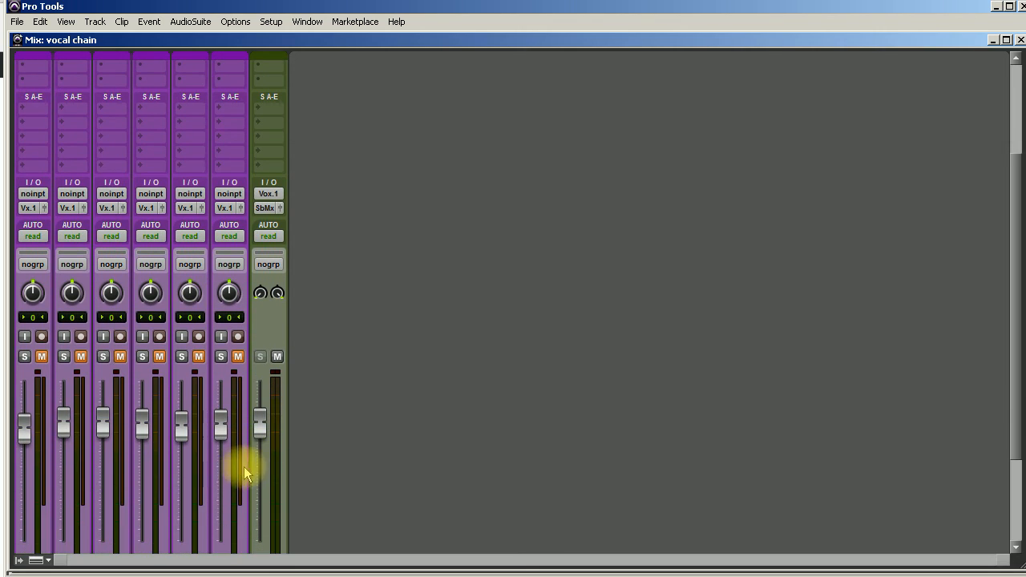